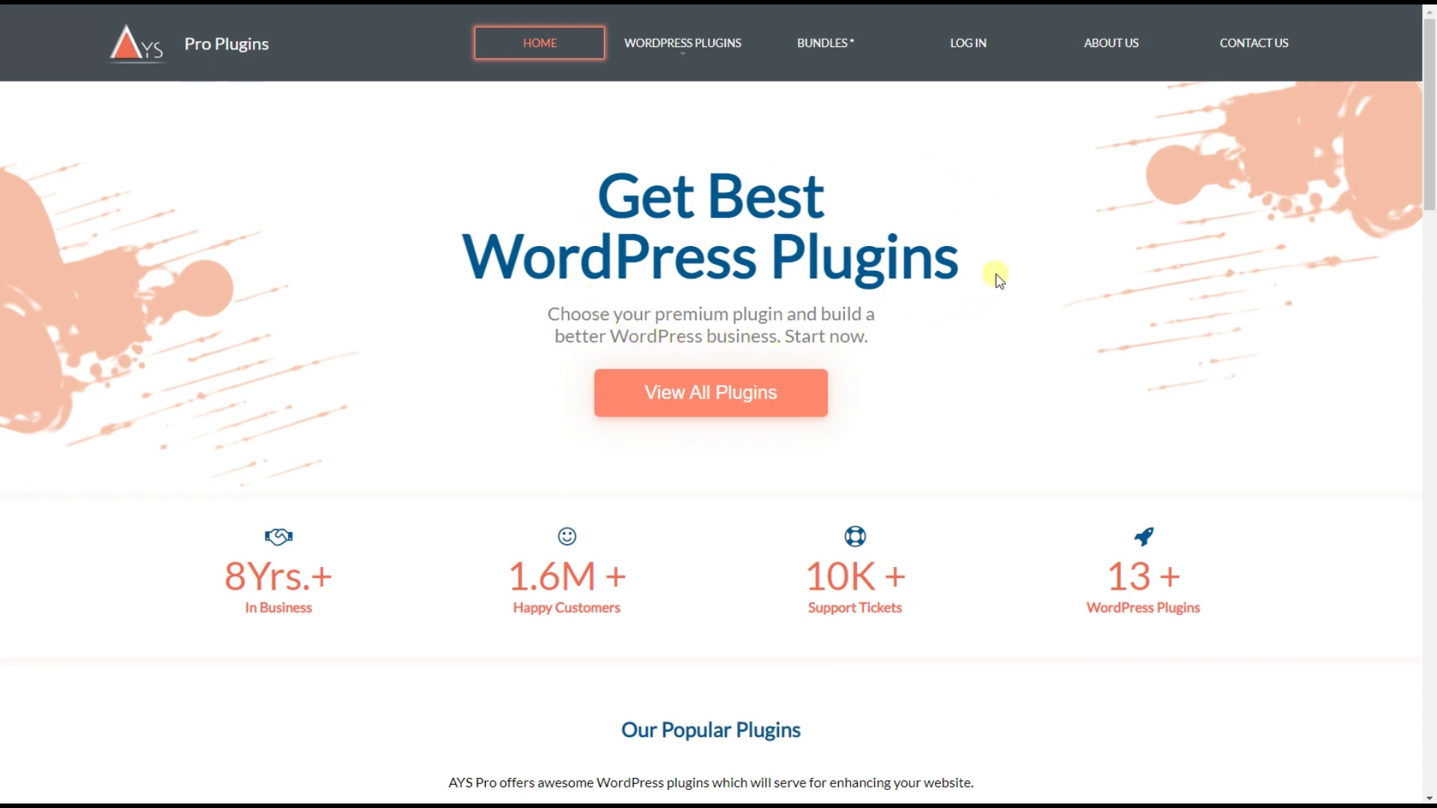
Step: Scroll the AYS Pro Plugins home page and bring up the WordPress Plugins menu
left_click_drag(1429, 100, 1429, 249)
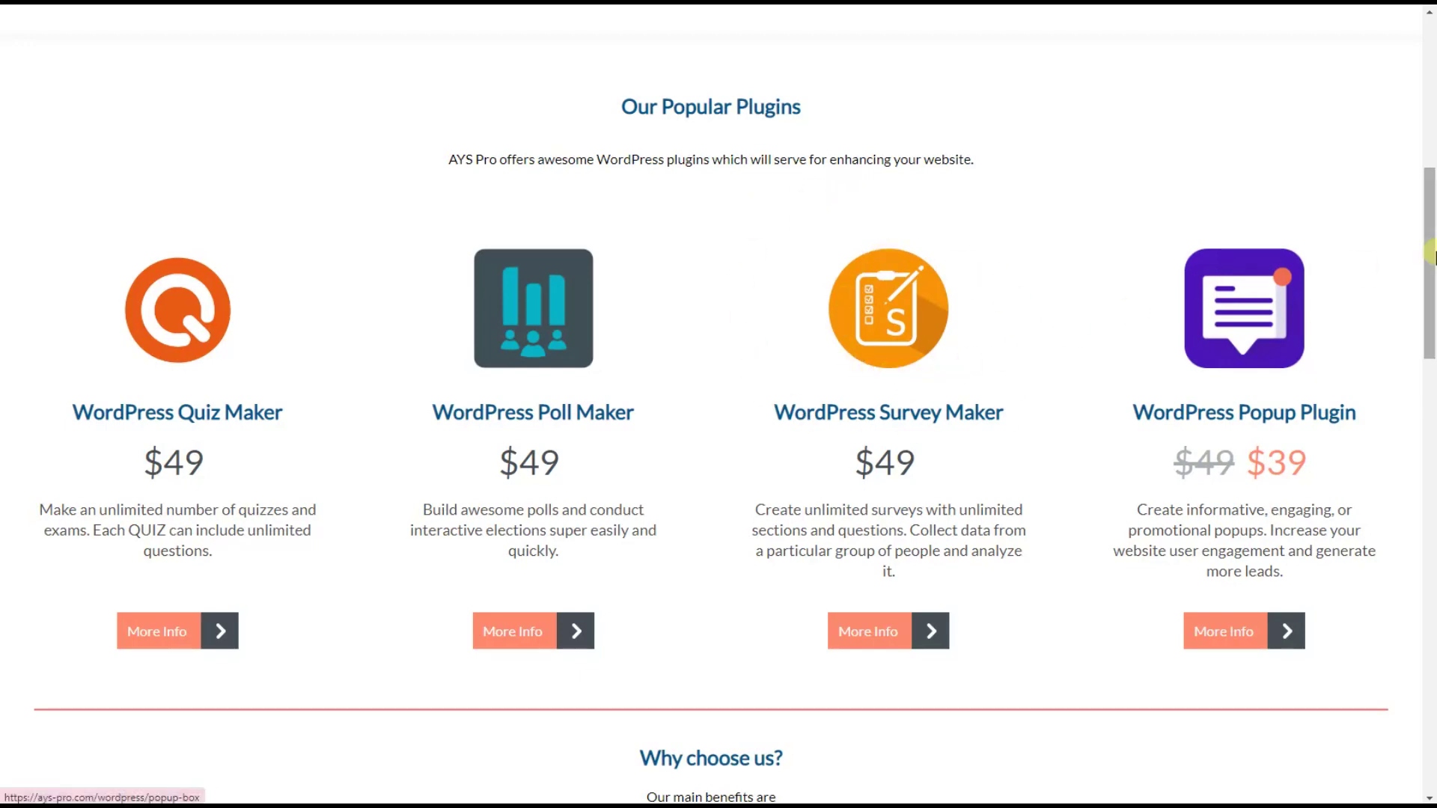
left_click_drag(1429, 344, 1429, 196)
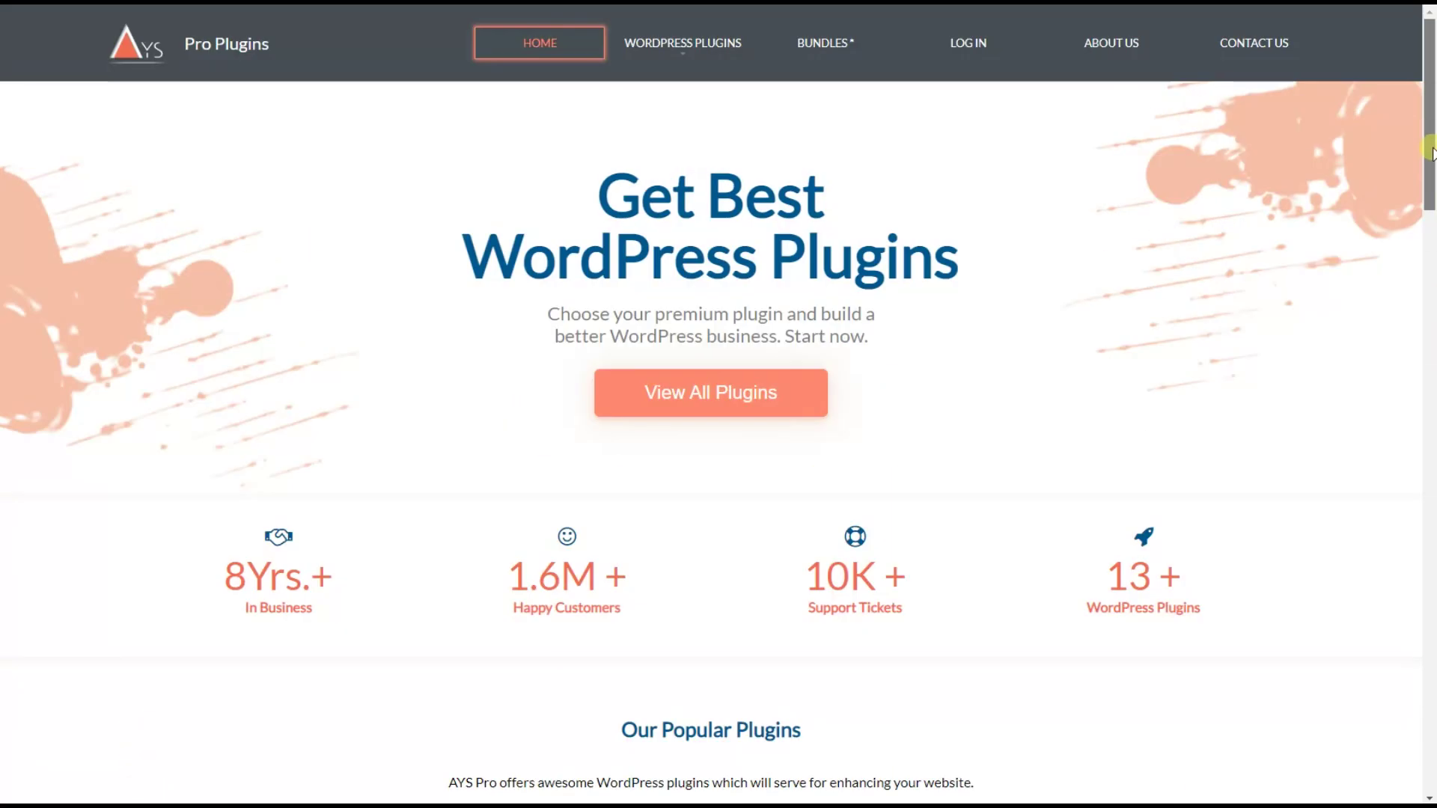
mouse_move(673, 46)
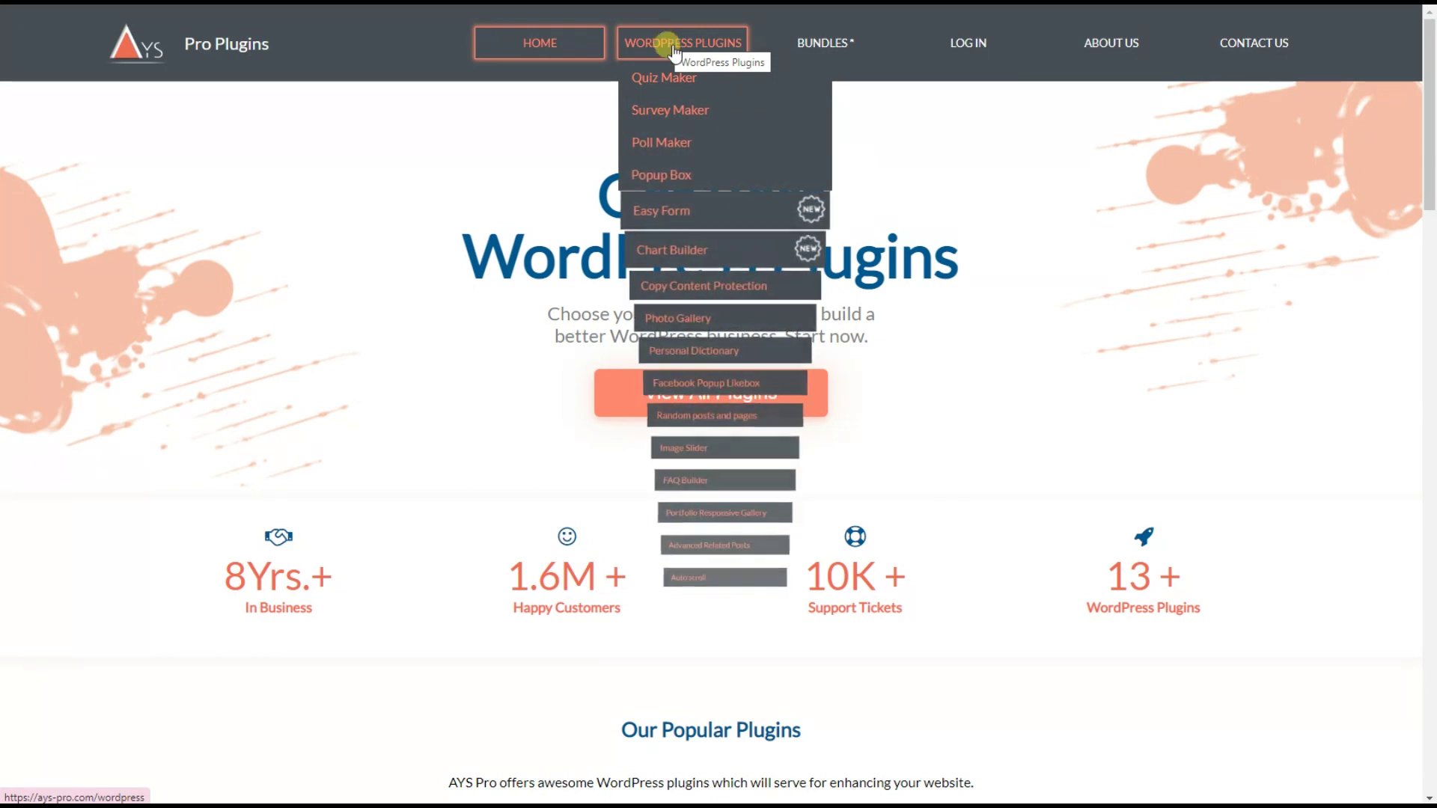
Step: Go to the Chartify plugin page and browse its Chart Builder demo page
left_click(702, 250)
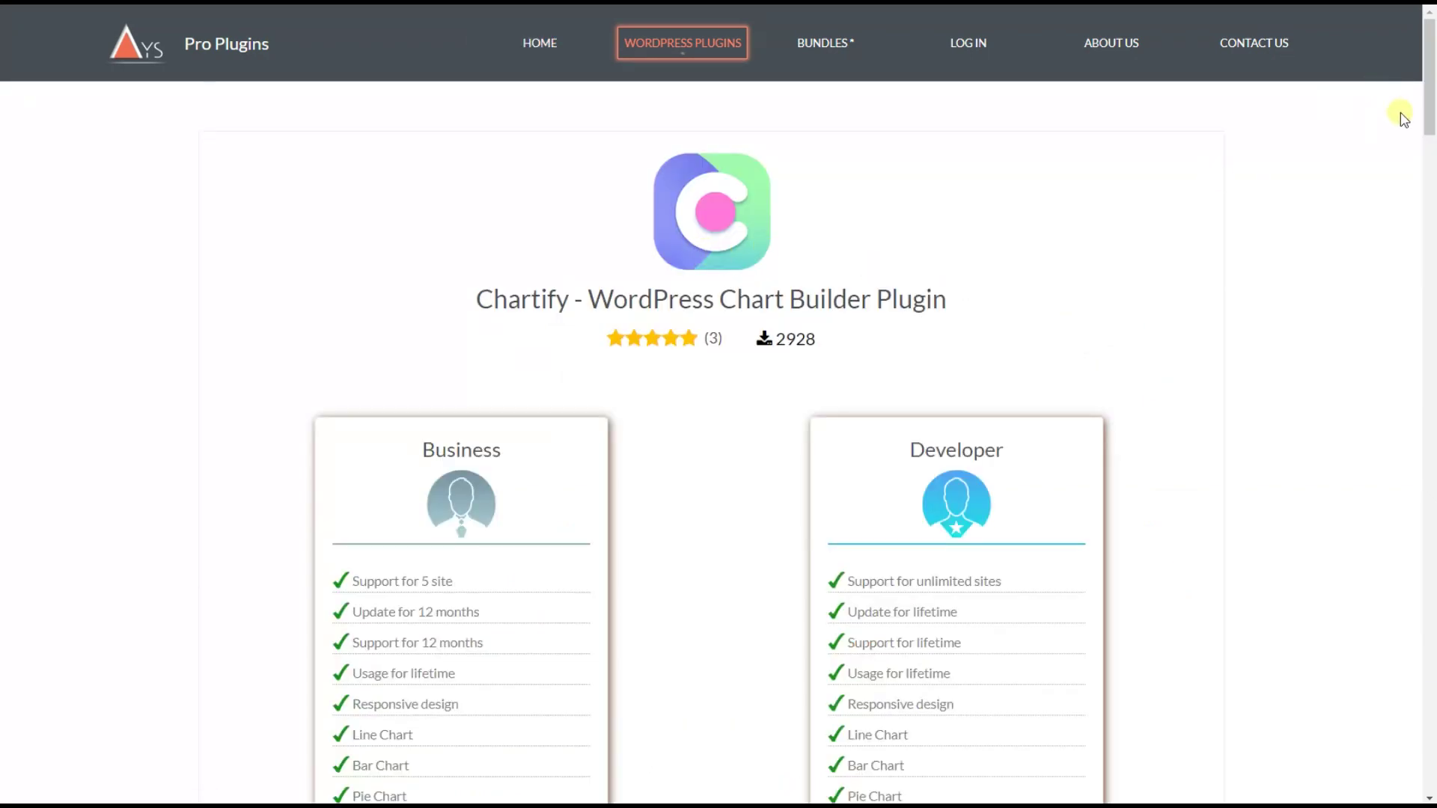
scroll(1395, 113, "down", 10)
left_click(307, 152)
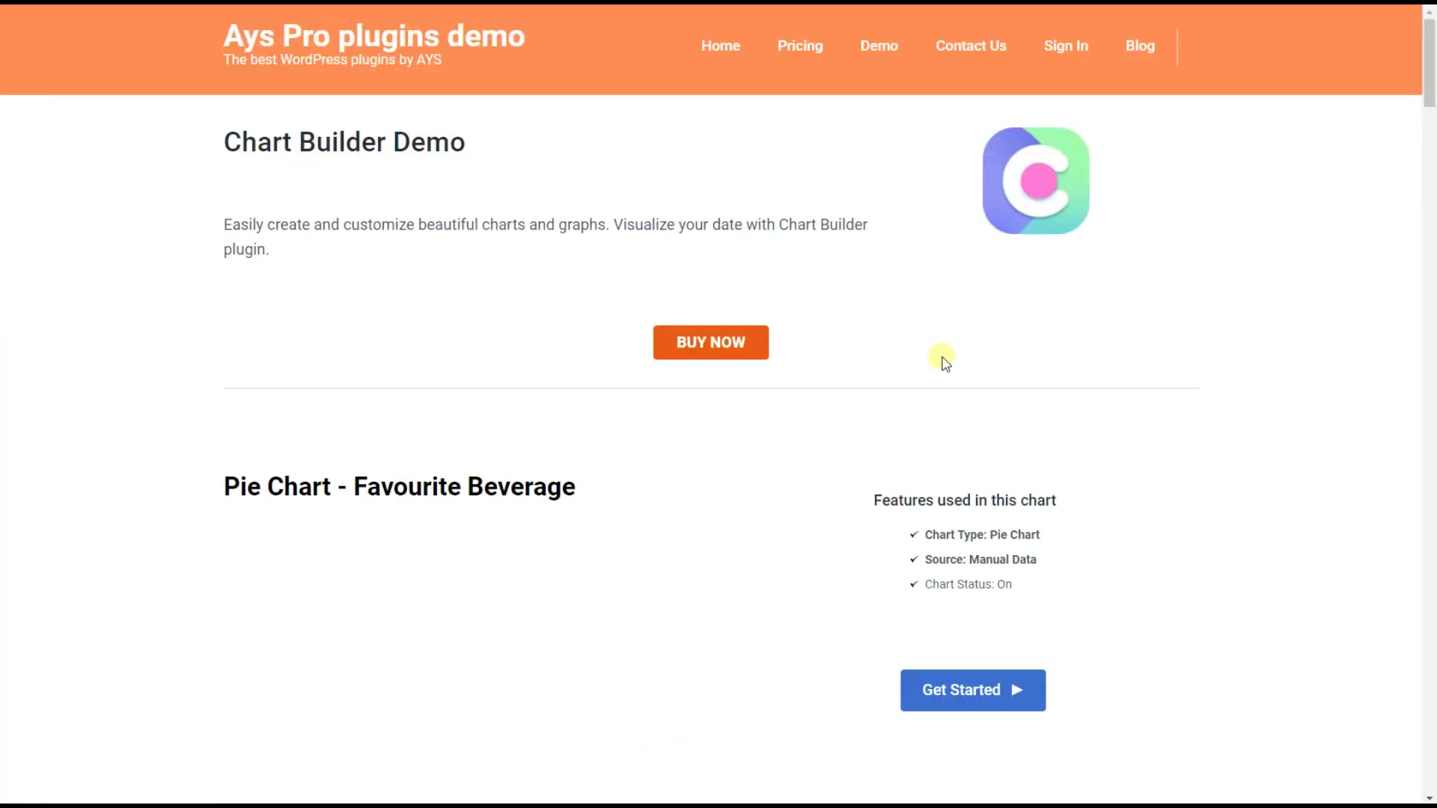
left_click_drag(1418, 110, 1424, 351)
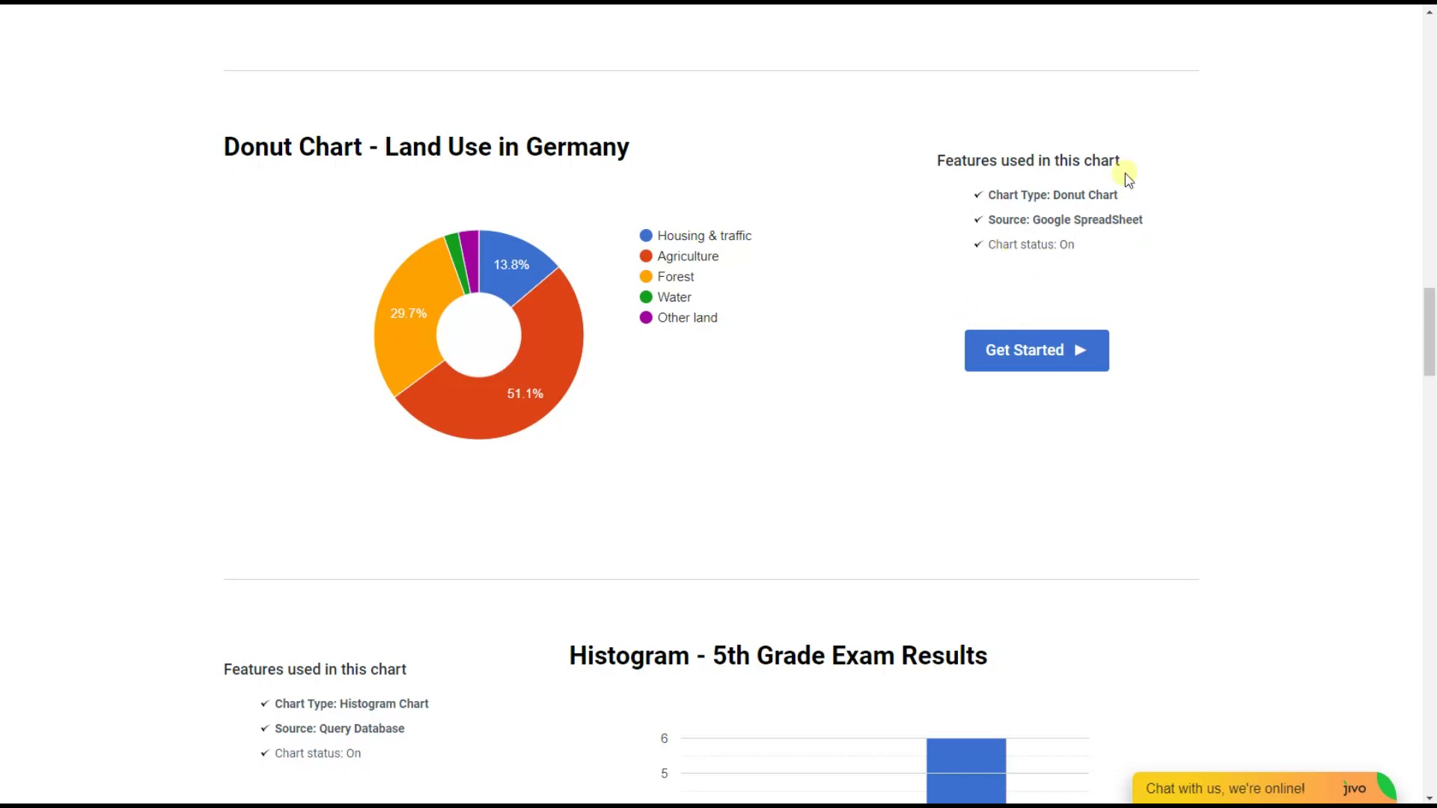
Step: Inspect the demo page in DevTools' responsive view and scroll through the sample charts
right_click(1135, 145)
left_click(1171, 423)
scroll(883, 258, "down", 3)
scroll(877, 270, "down", 20)
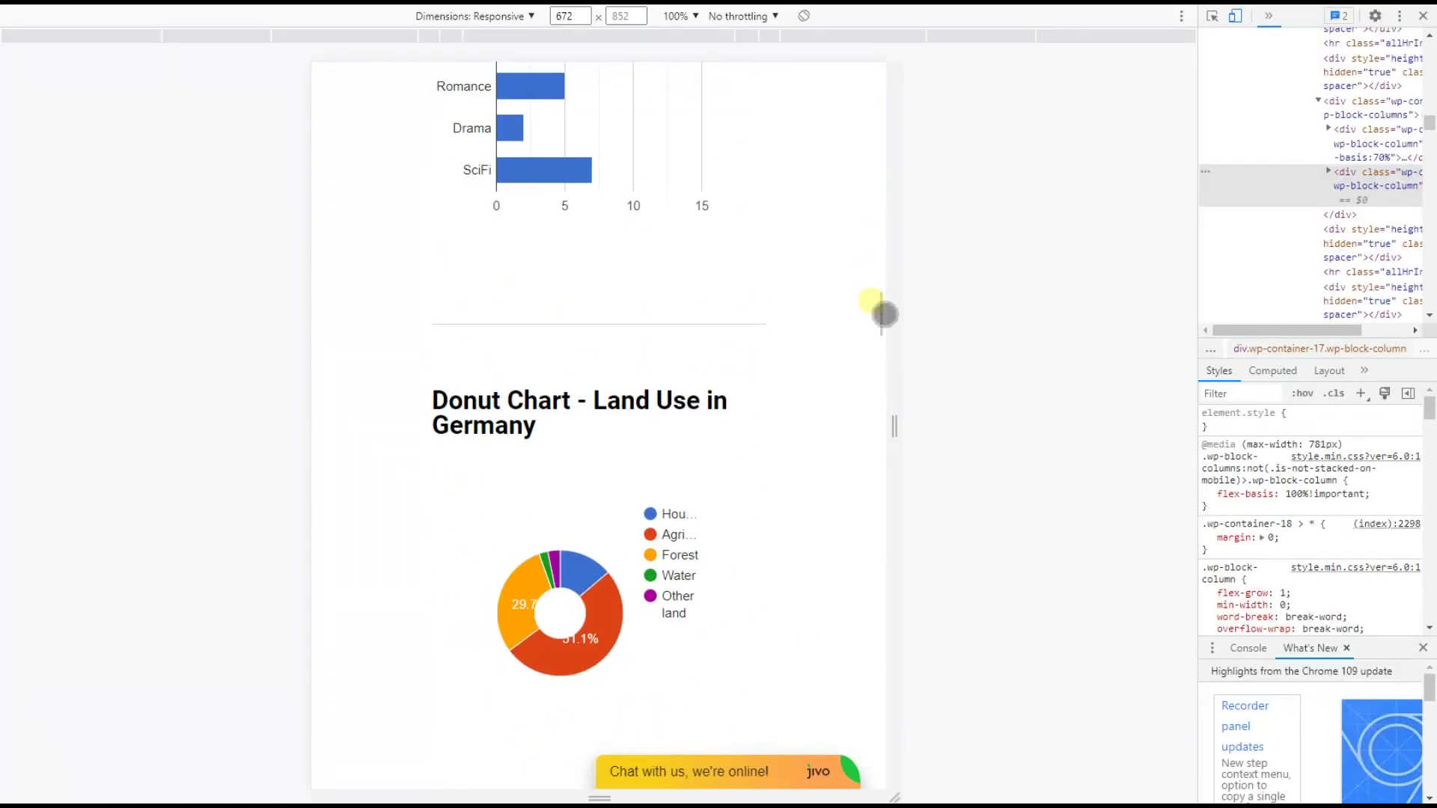
scroll(884, 316, "down", 20)
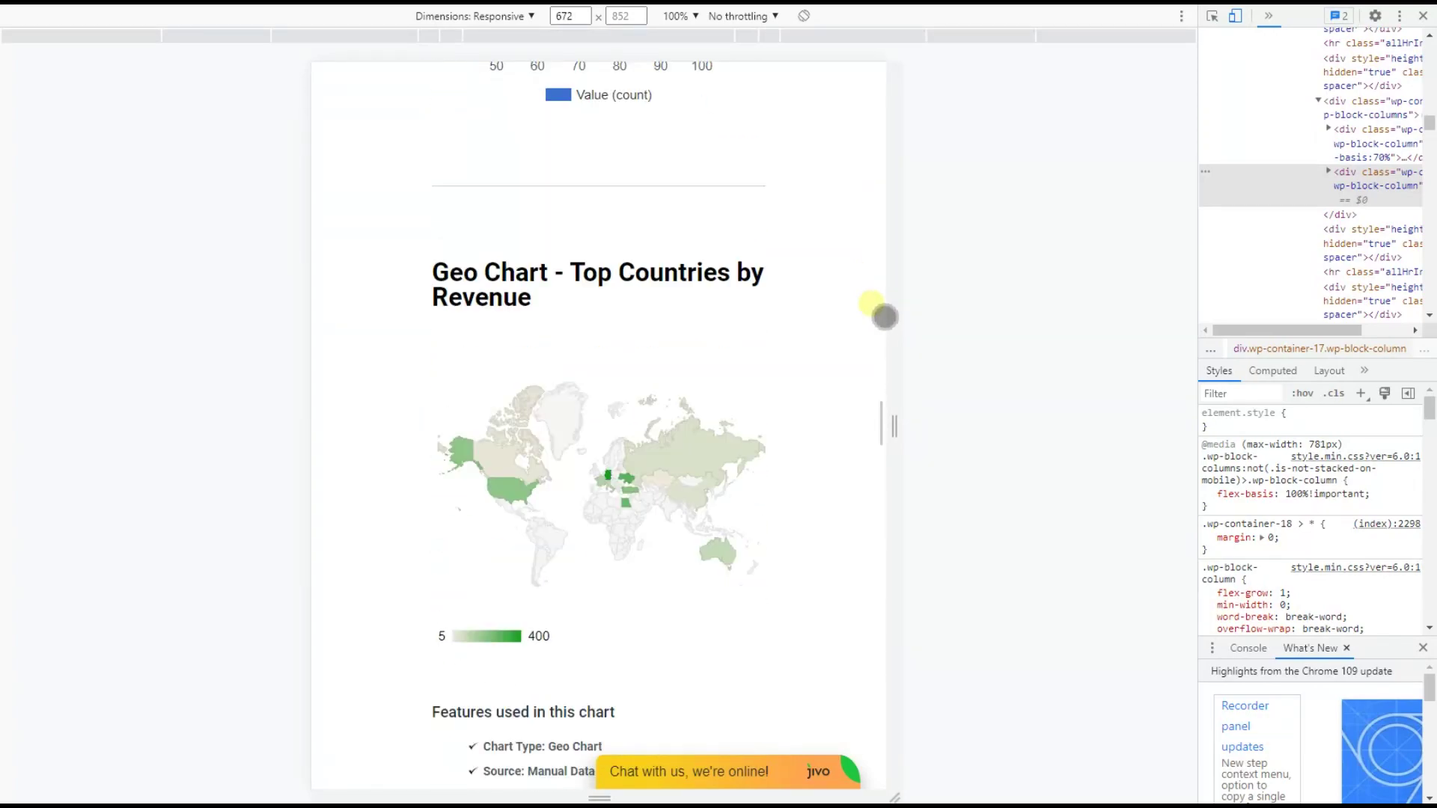
scroll(797, 378, "down", 6)
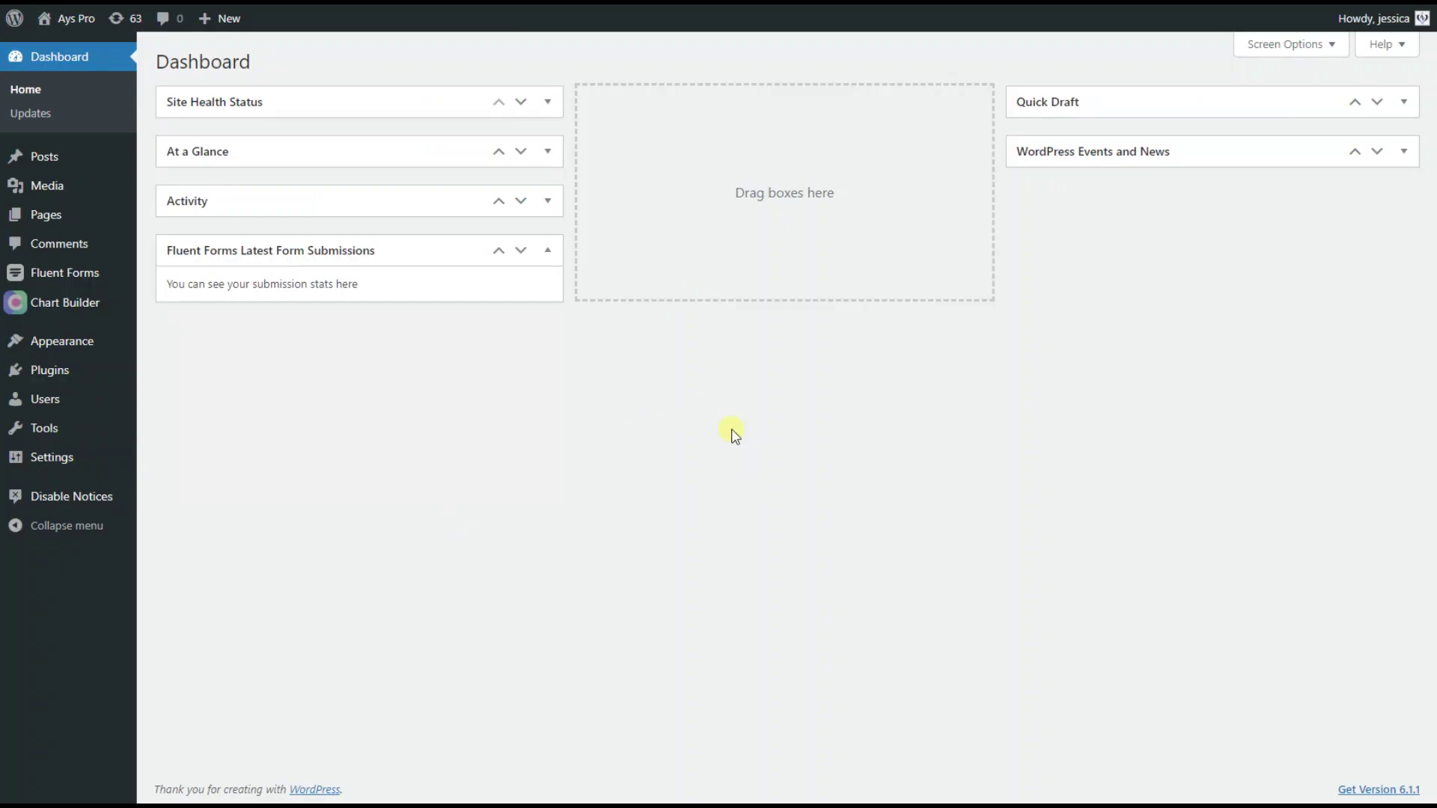
Step: Open Chart Builder's chart list, start a new chart, then dismiss the chart-type picker
left_click(101, 310)
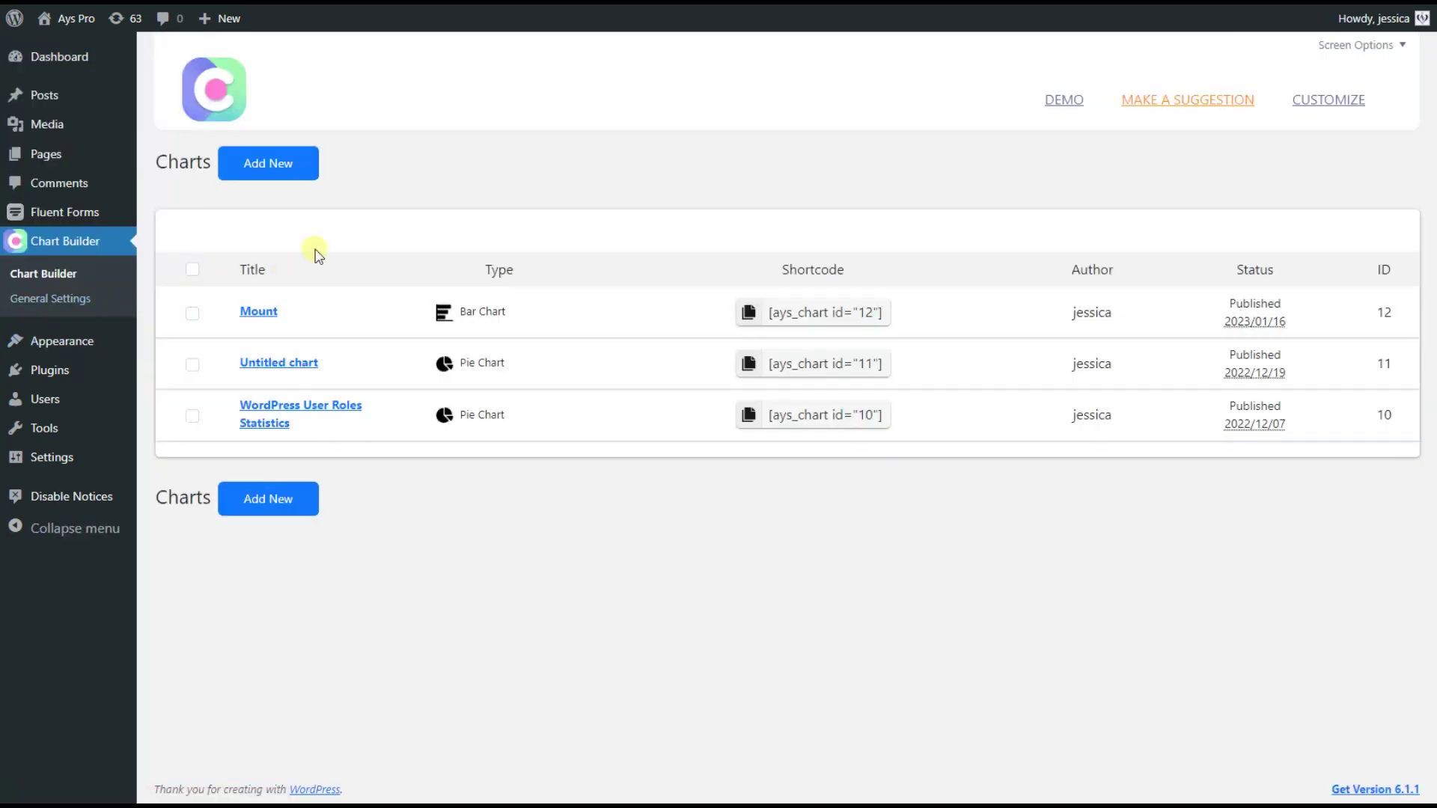
left_click(300, 169)
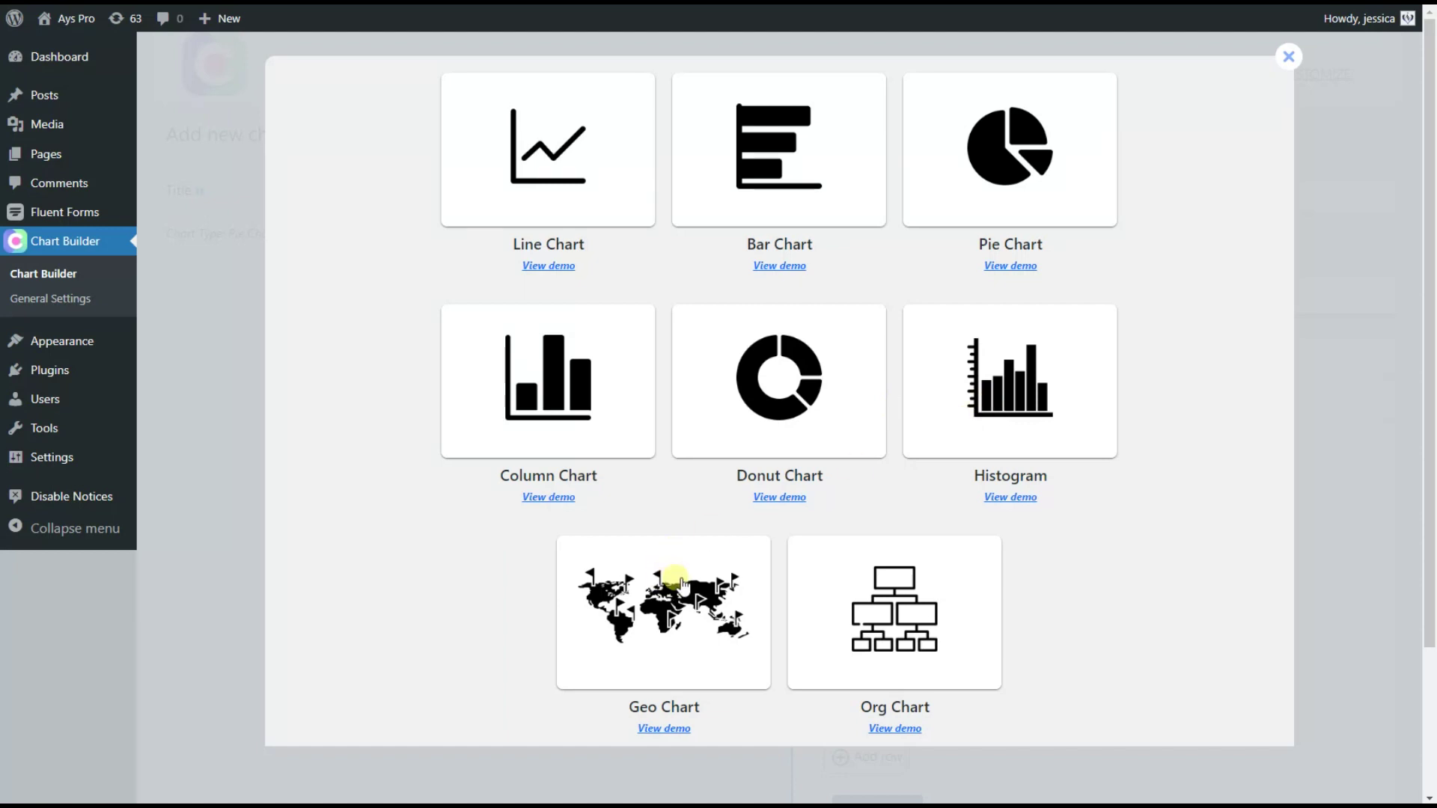
left_click(1290, 58)
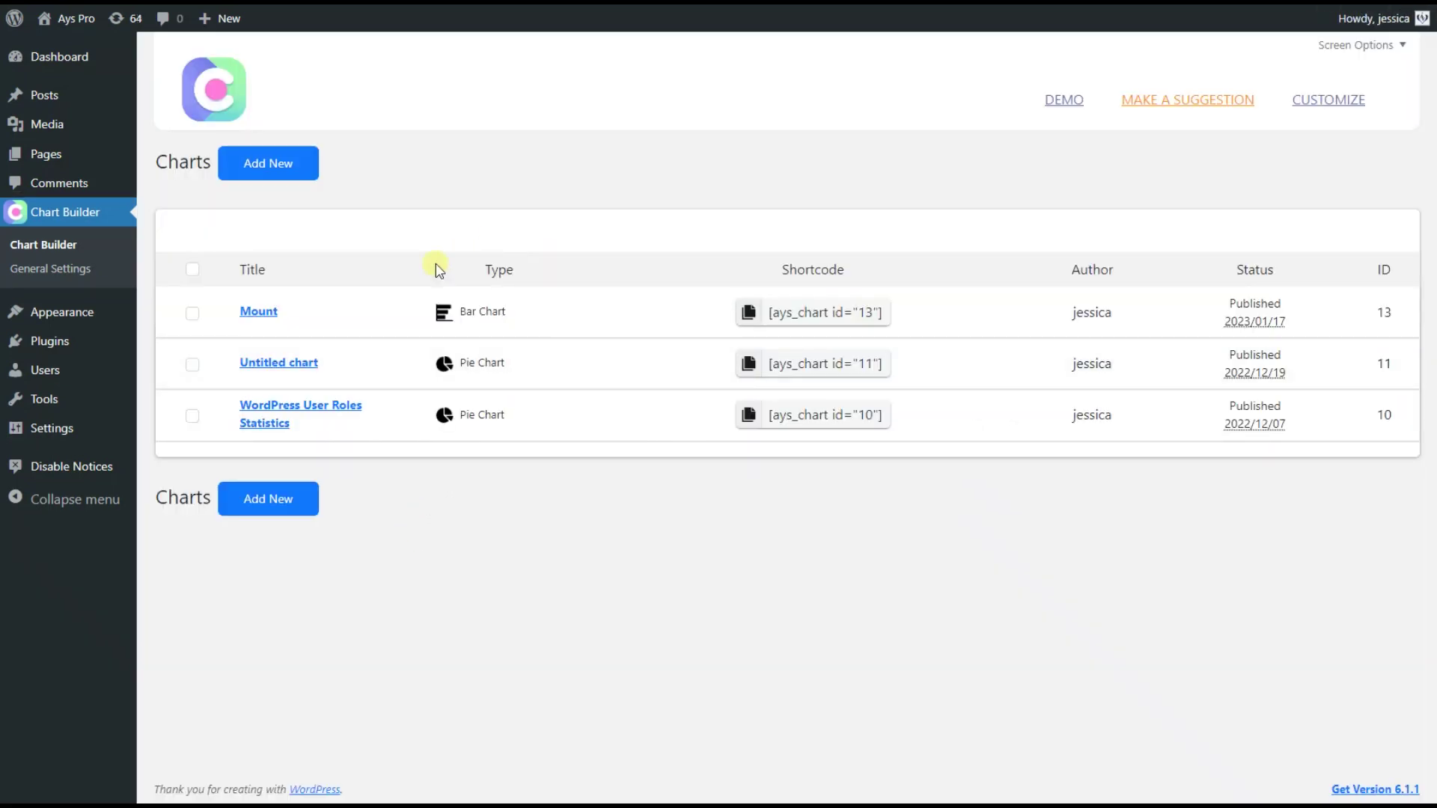
Step: Open the Mount chart, keep its title Mount, and redraw it from the four-peak manual data
left_click(258, 310)
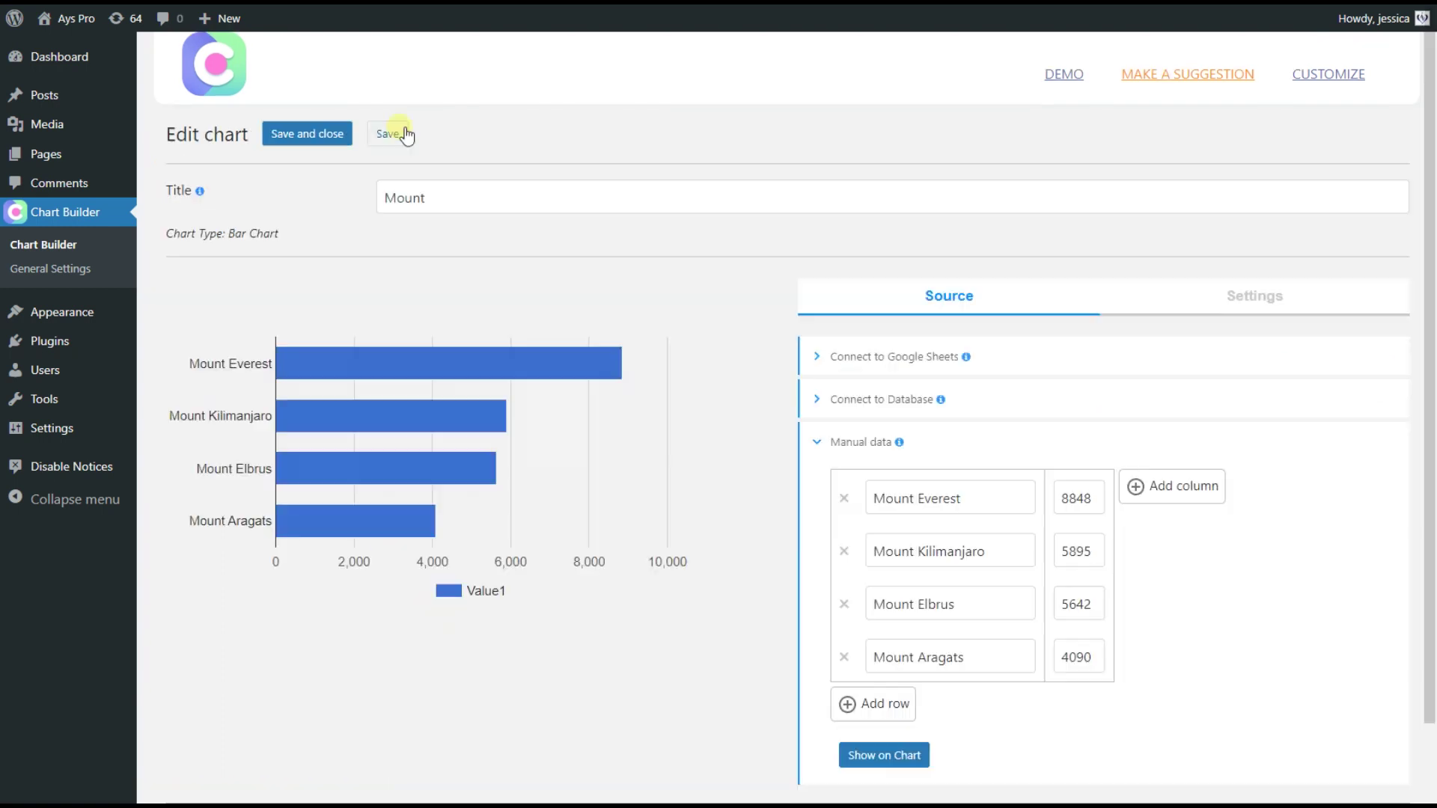
left_click_drag(456, 187, 379, 196)
left_click(476, 202)
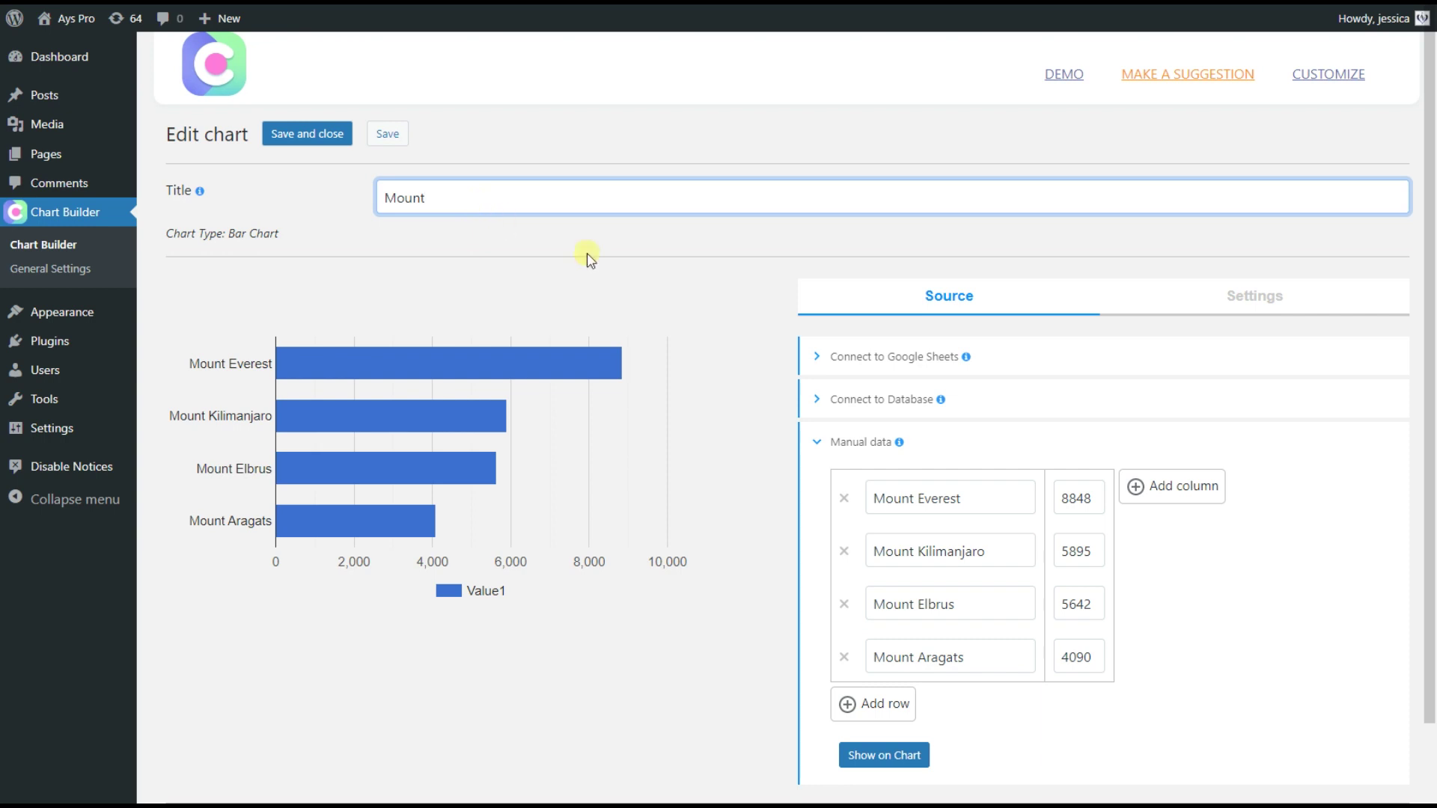
double_click(481, 210)
left_click(474, 202)
left_click(886, 758)
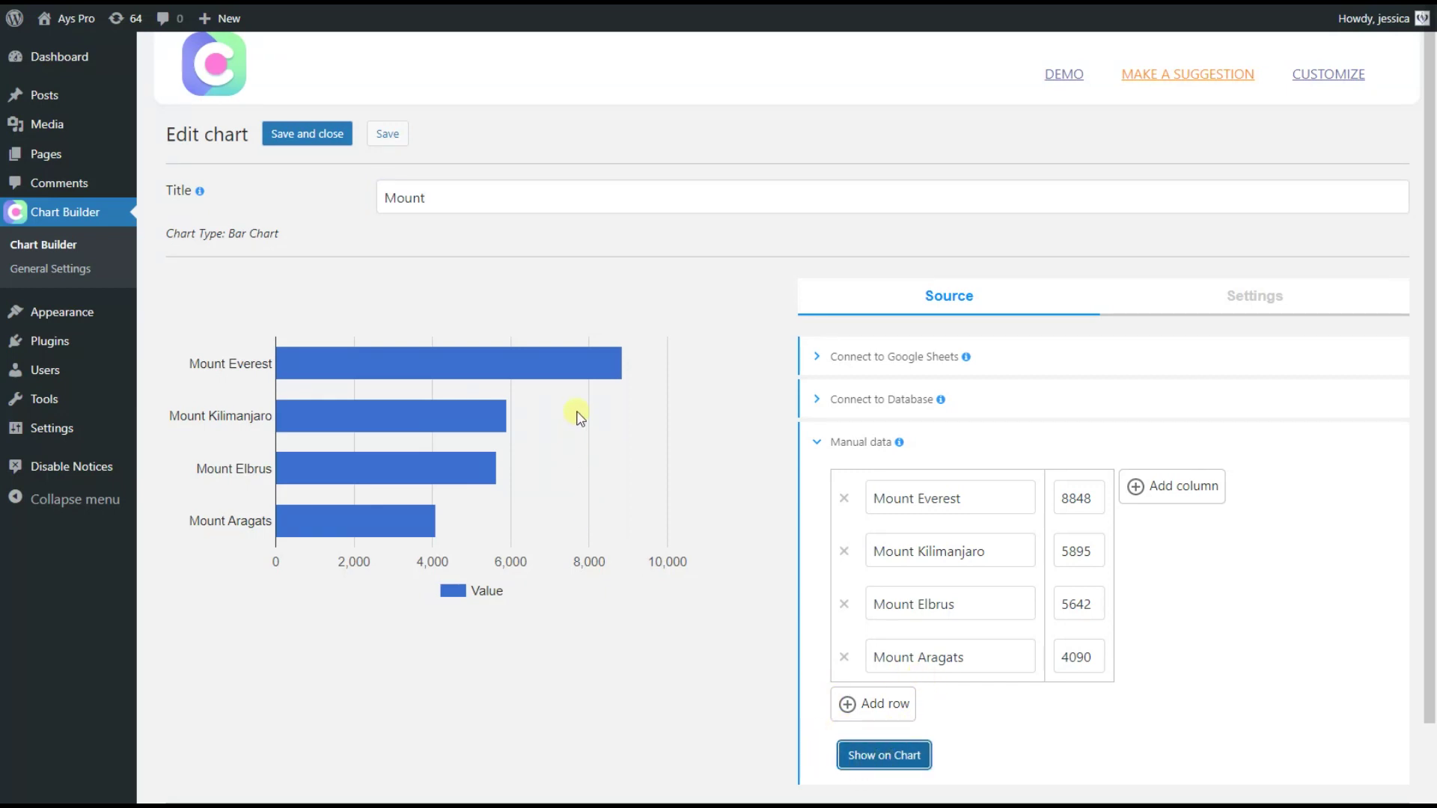
mouse_move(577, 386)
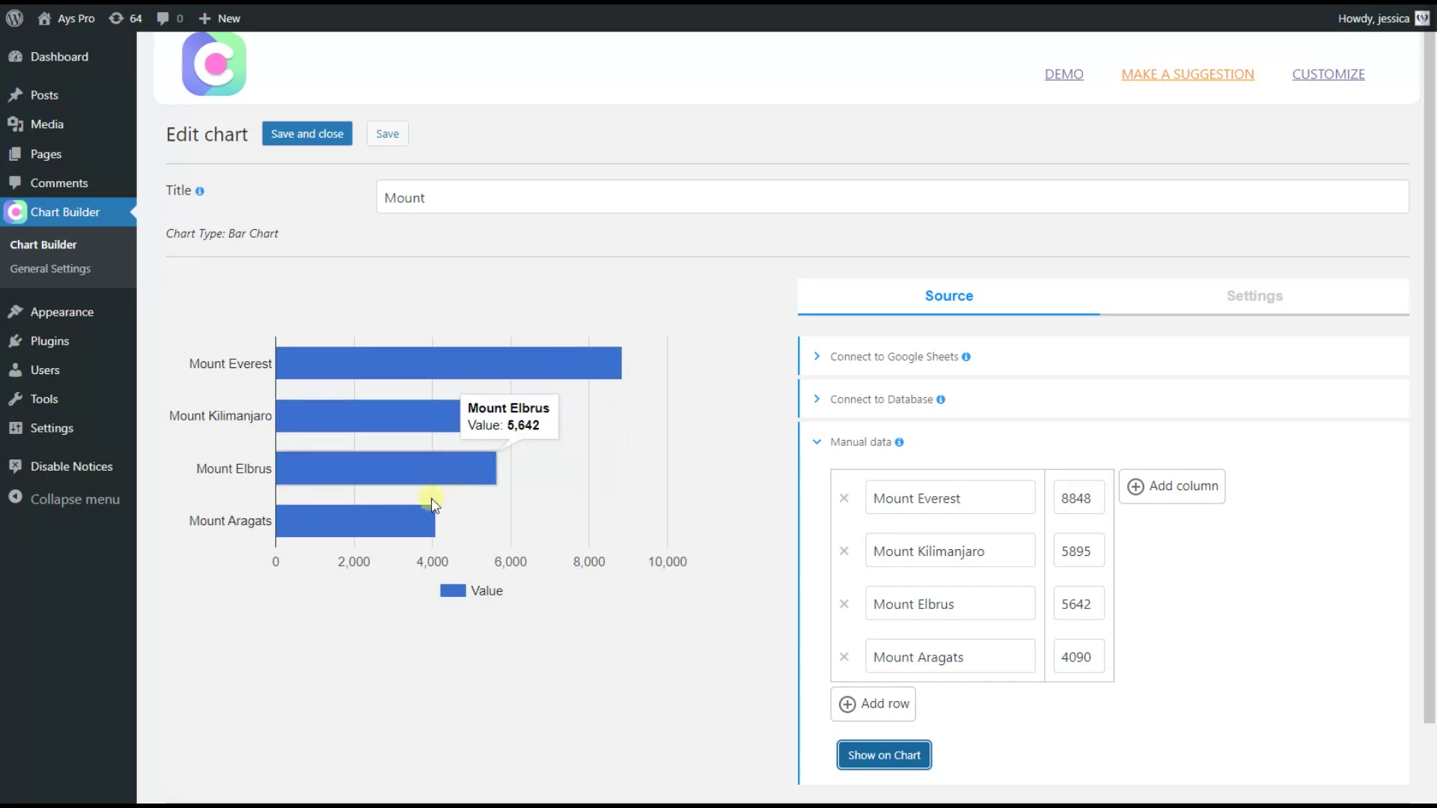
mouse_move(415, 524)
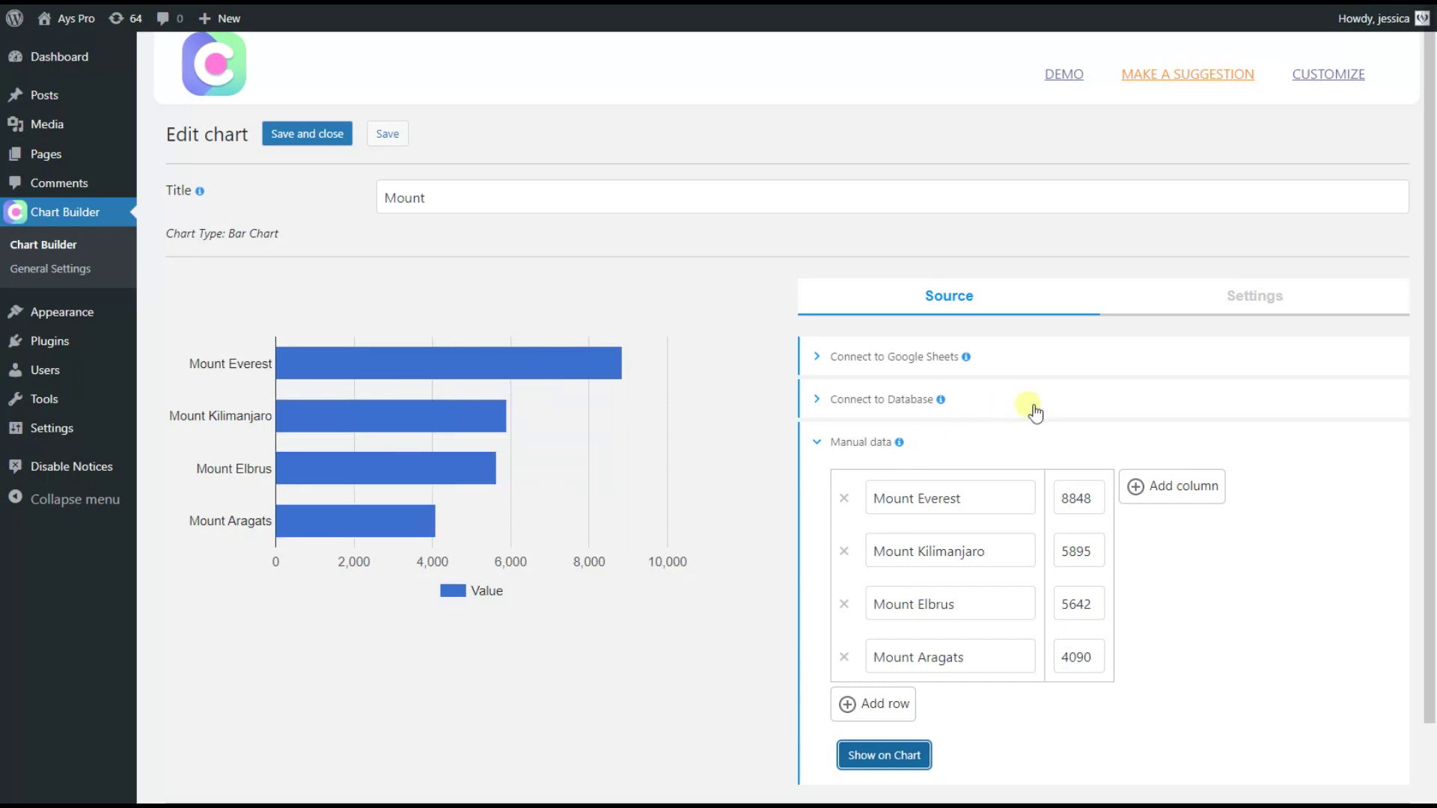
Step: Set the chart width to 150%, height to 450 px and font size to 20
left_click(1251, 303)
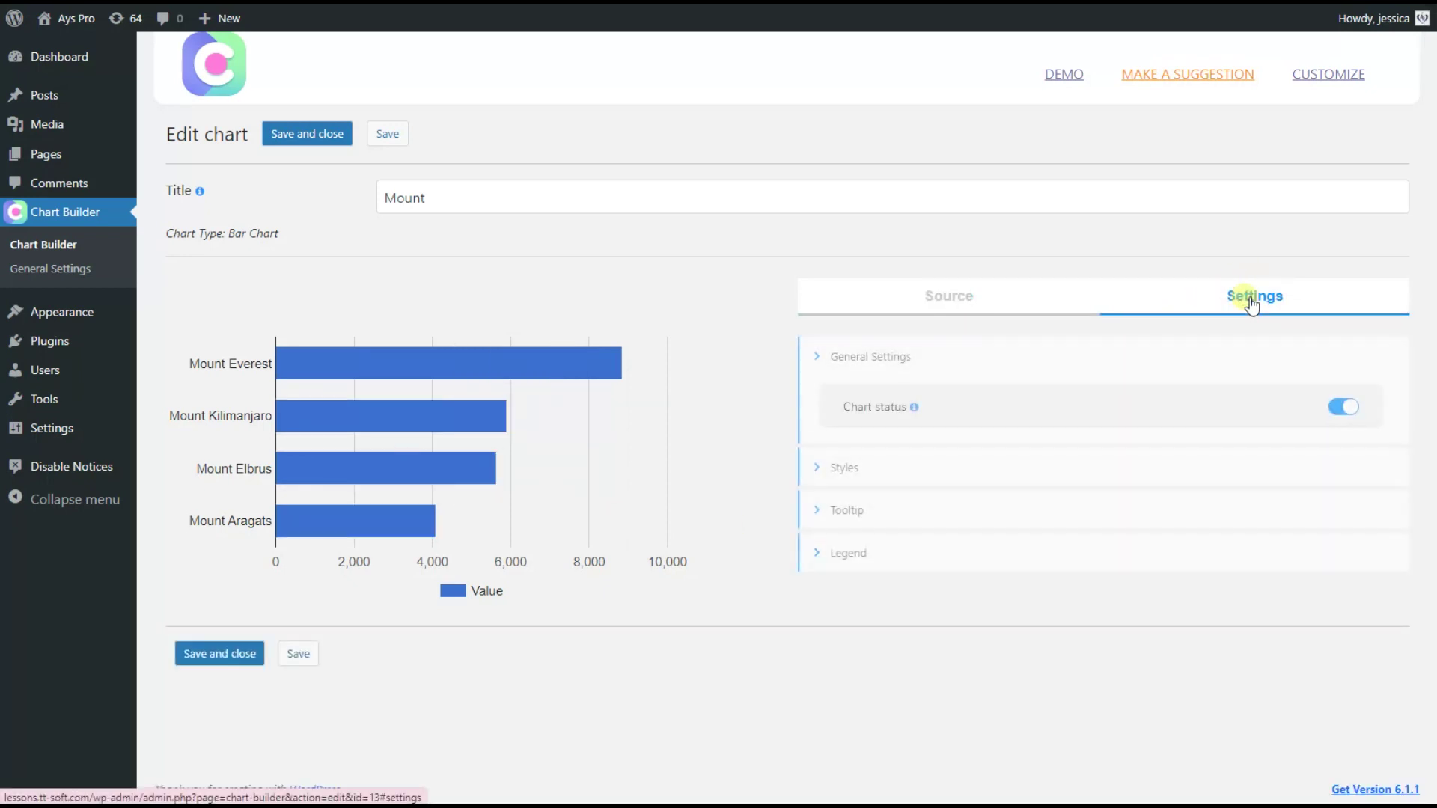
left_click(860, 468)
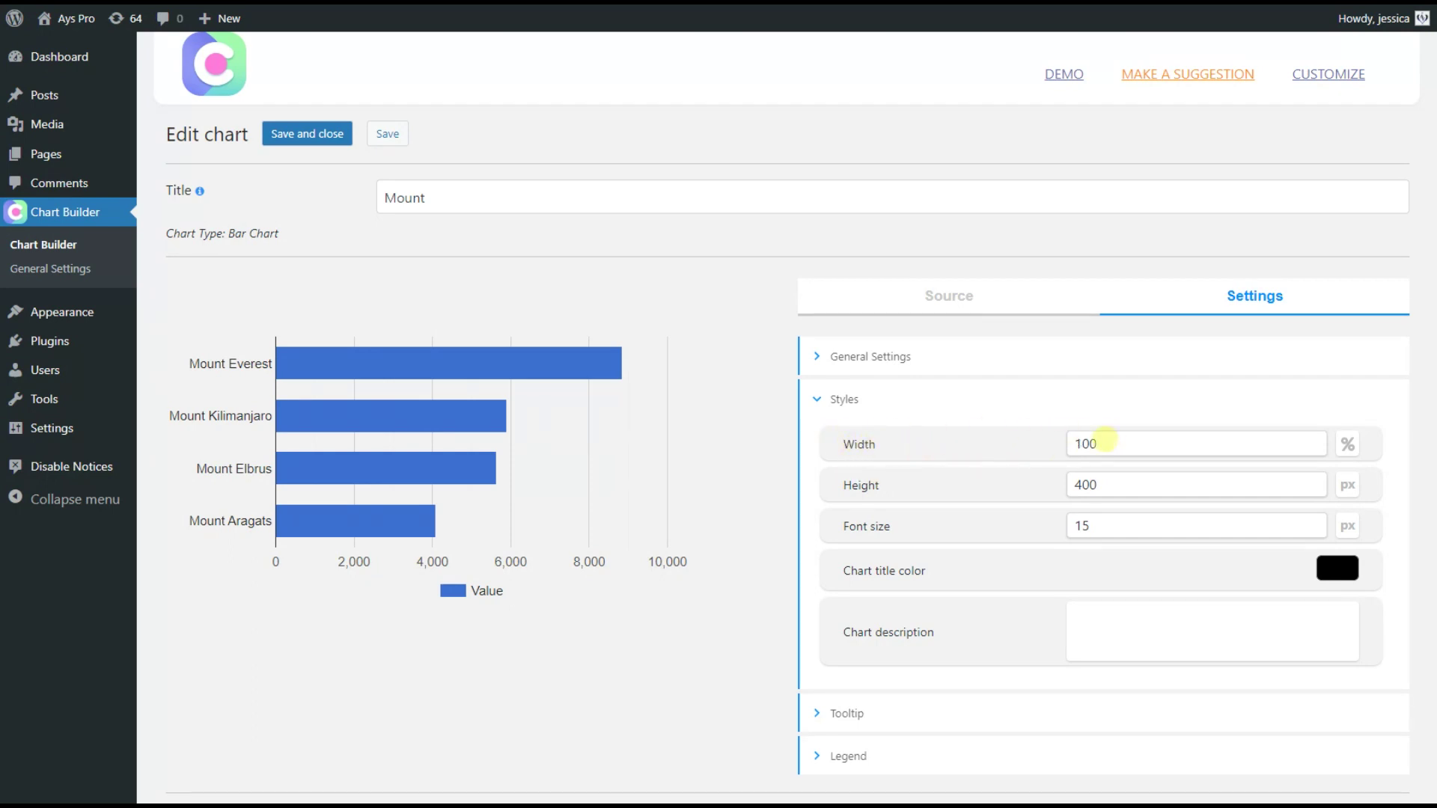
left_click(1085, 443)
key("BackSpace")
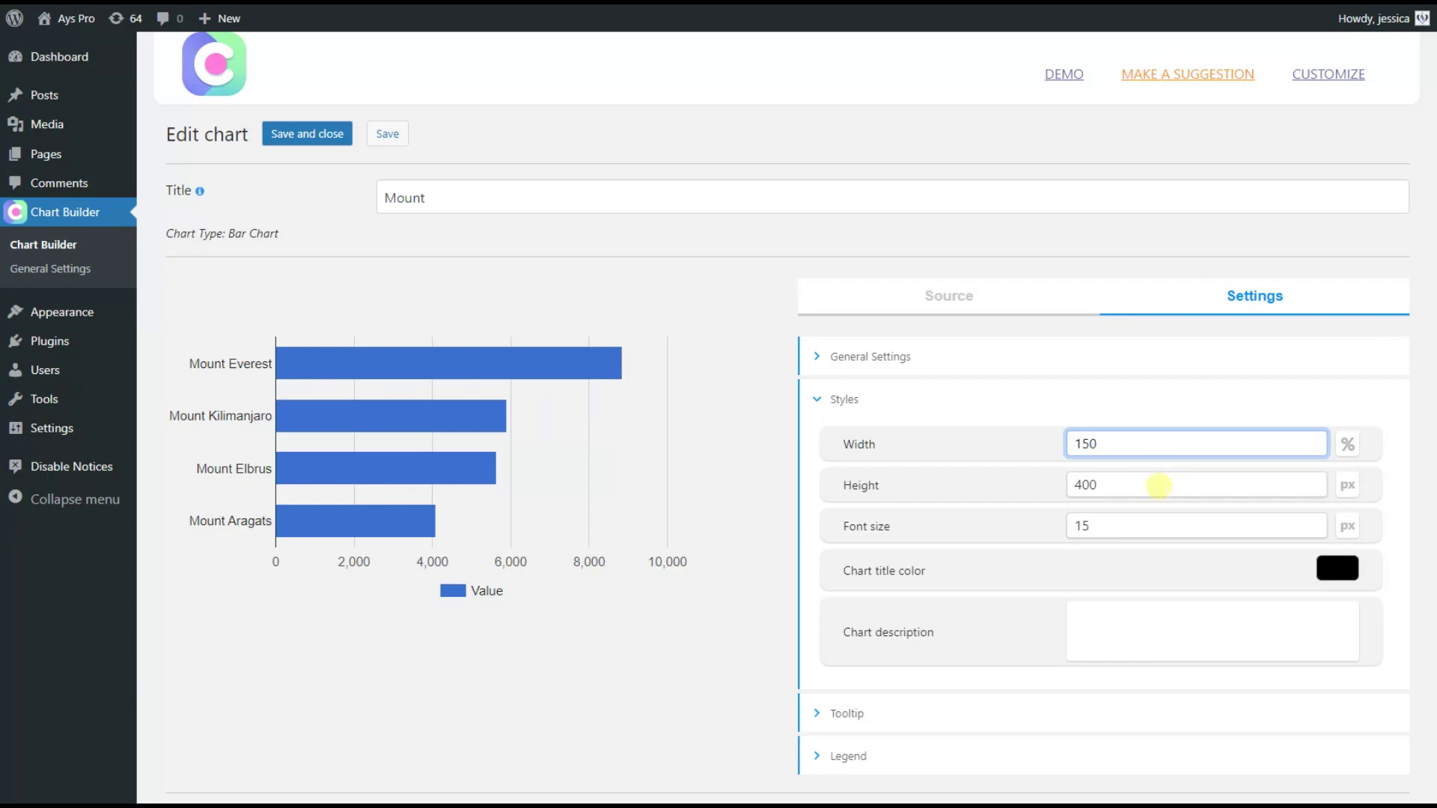
left_click(1099, 491)
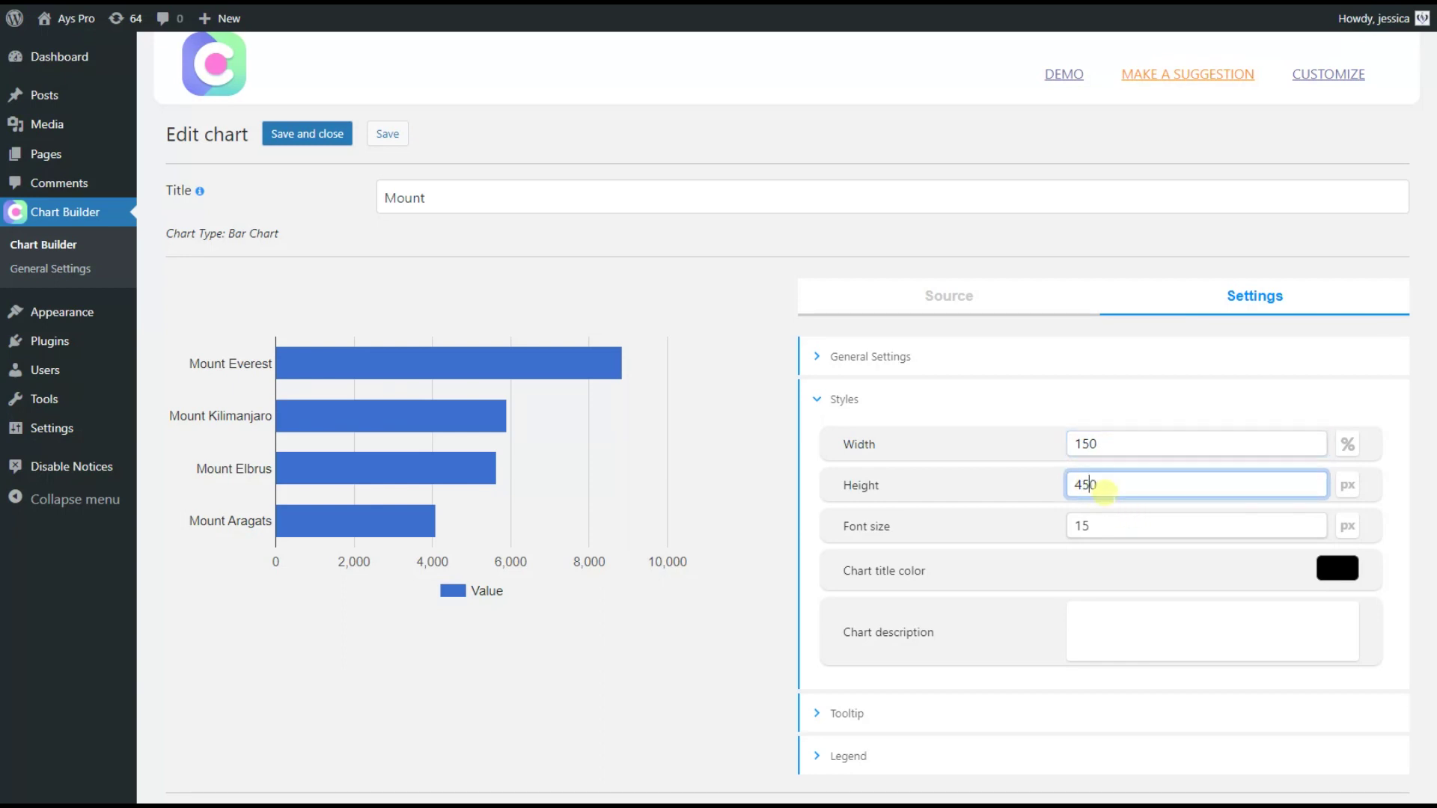
double_click(1091, 525)
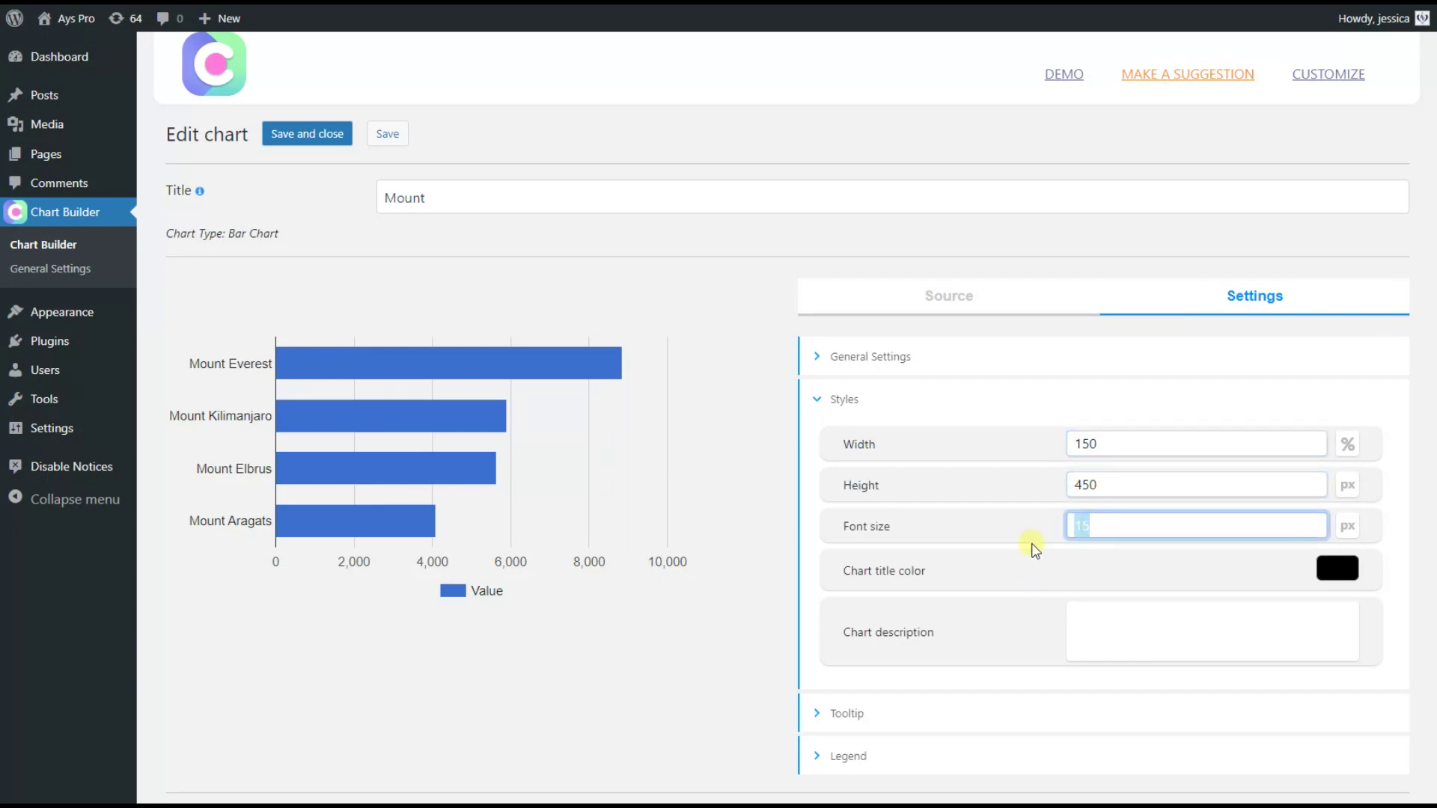
type("20")
Step: Make the chart title colour dark blue (0,23,117)
left_click(1338, 568)
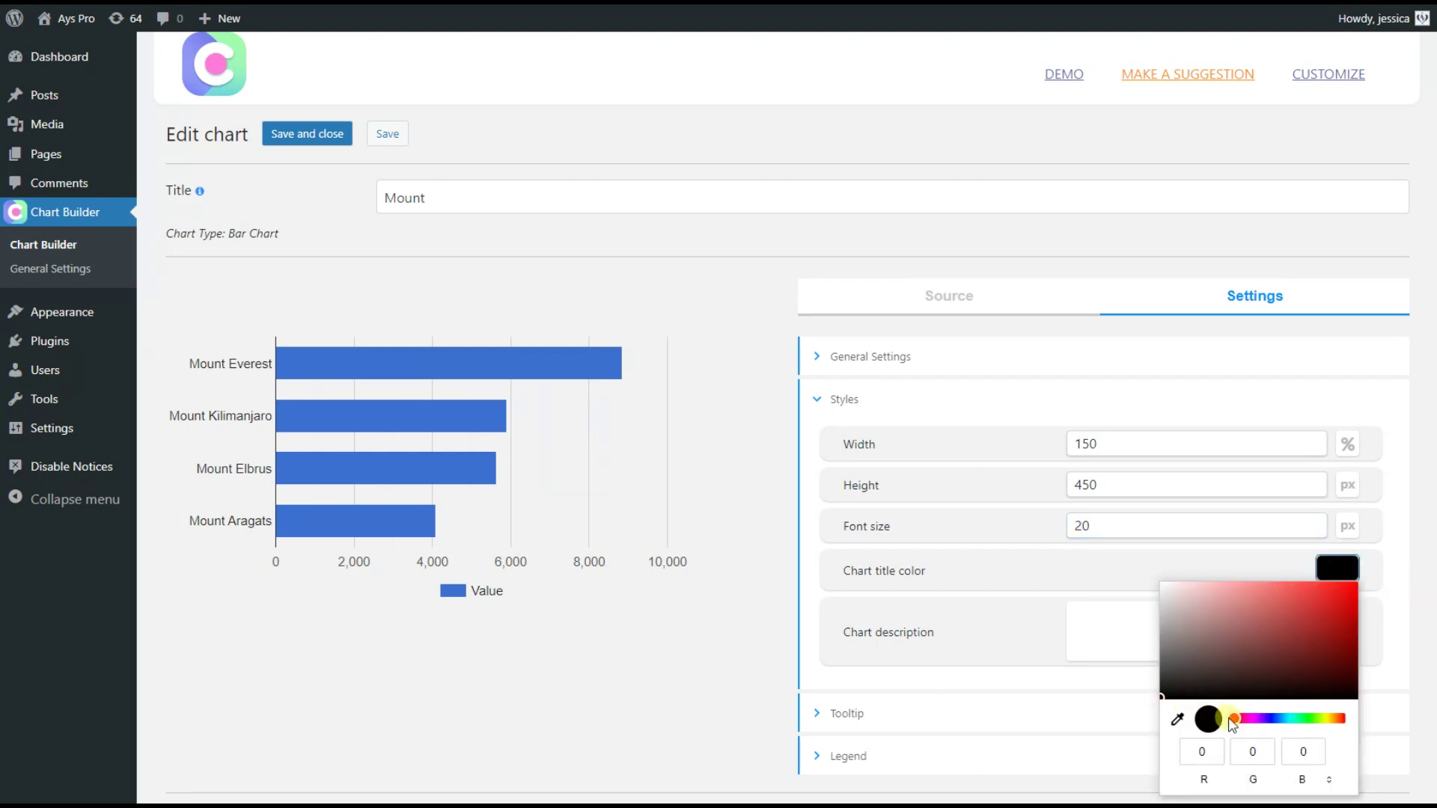
left_click_drag(1238, 719, 1273, 718)
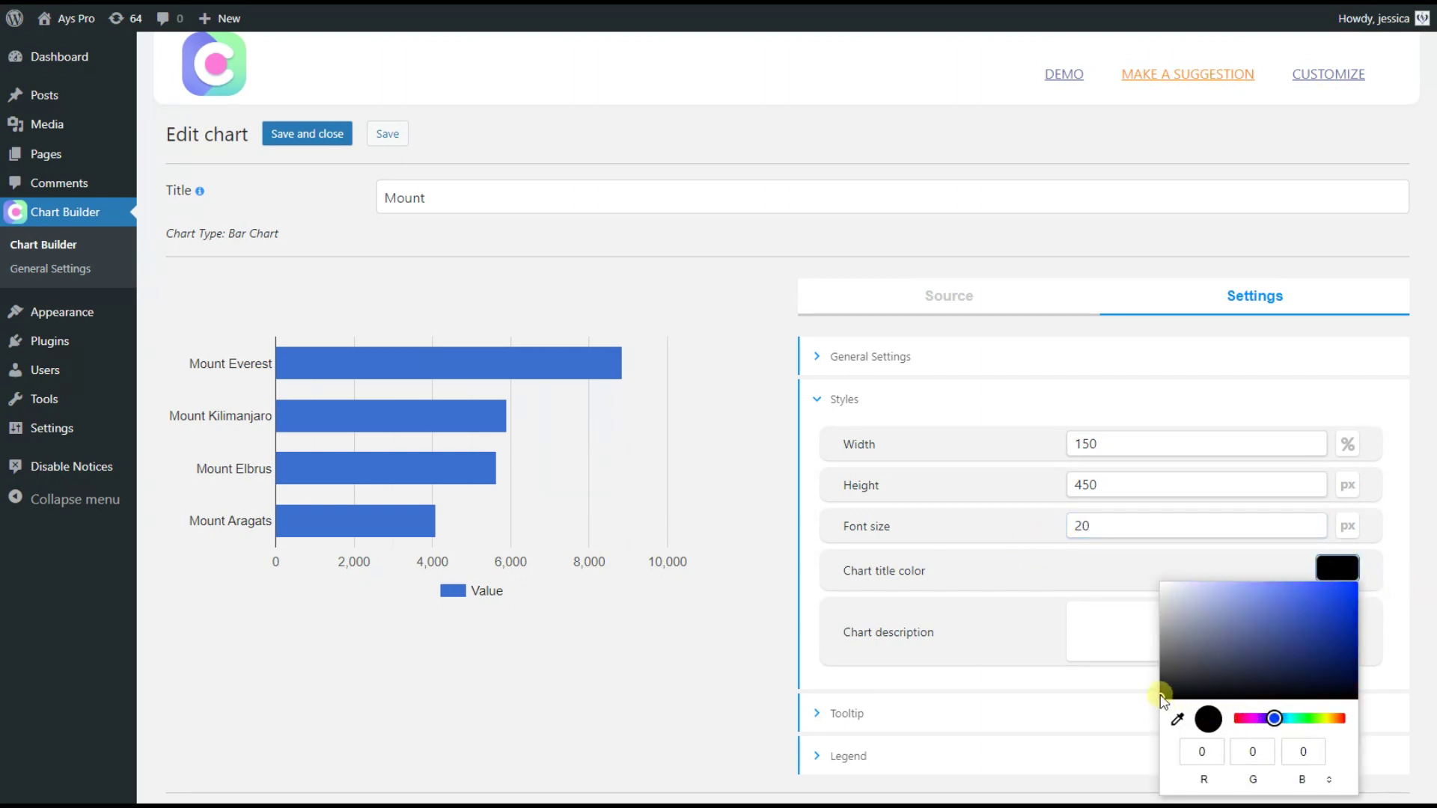
left_click_drag(1164, 686, 1359, 645)
left_click(1384, 625)
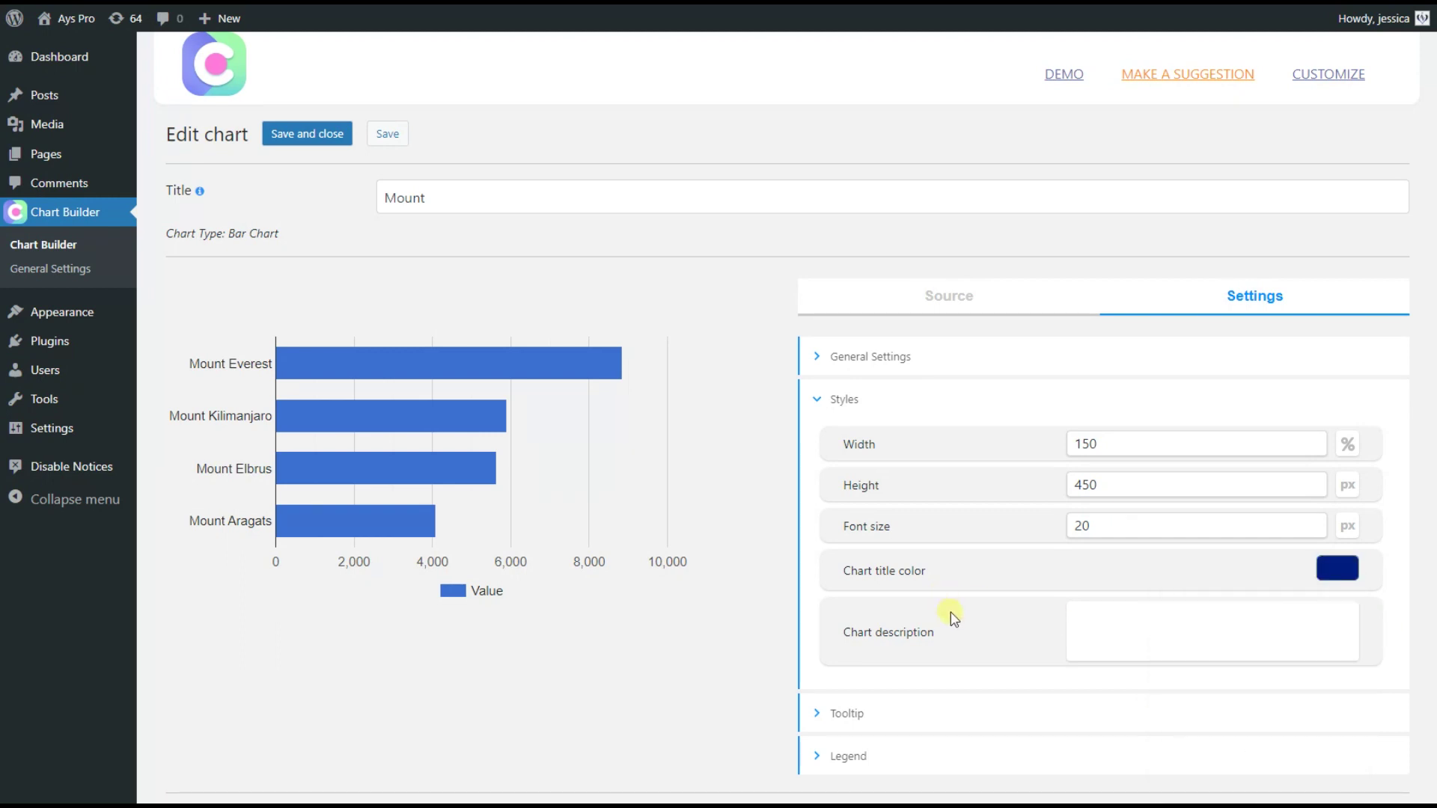
left_click_drag(939, 632, 864, 635)
left_click(1110, 631)
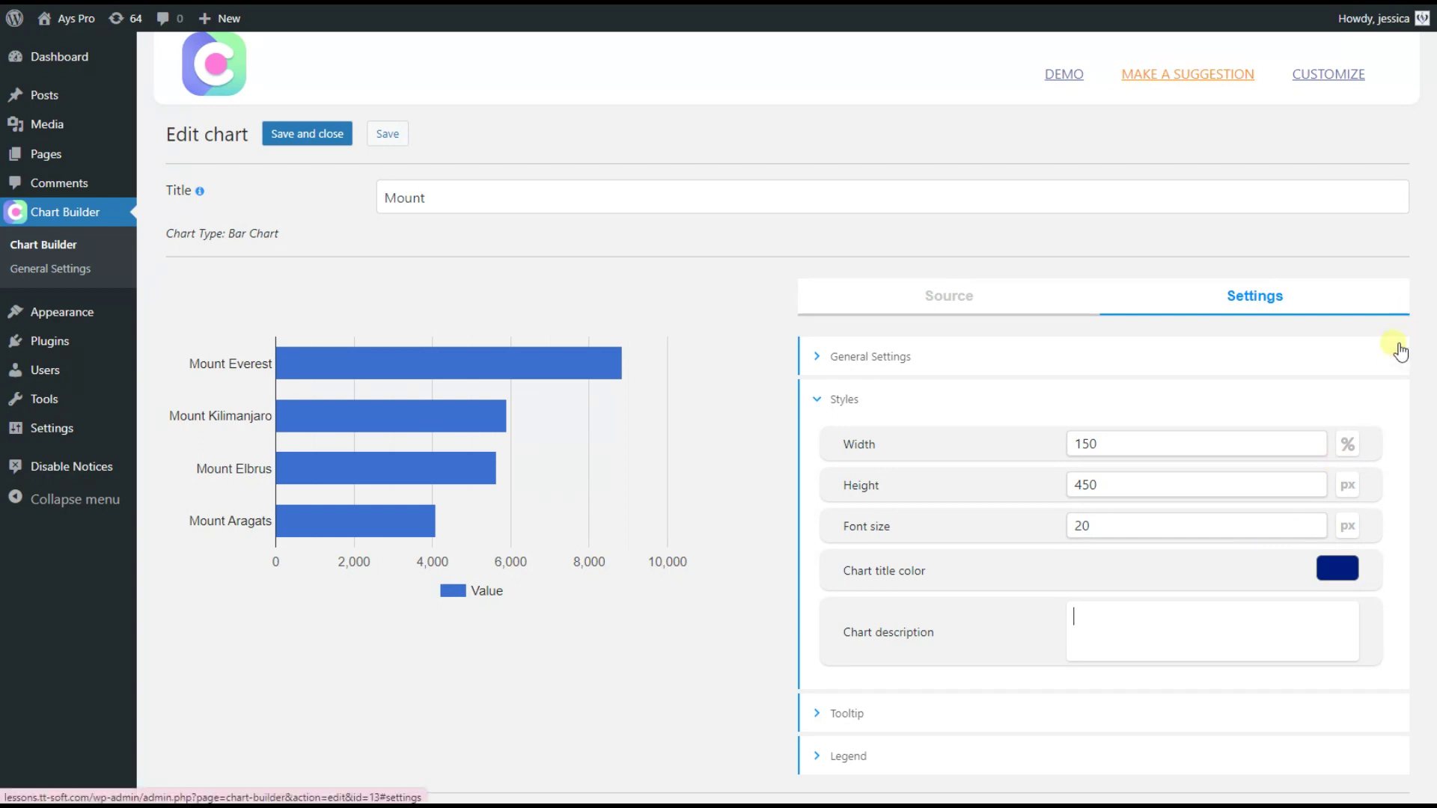
scroll(1393, 485, "down", 1)
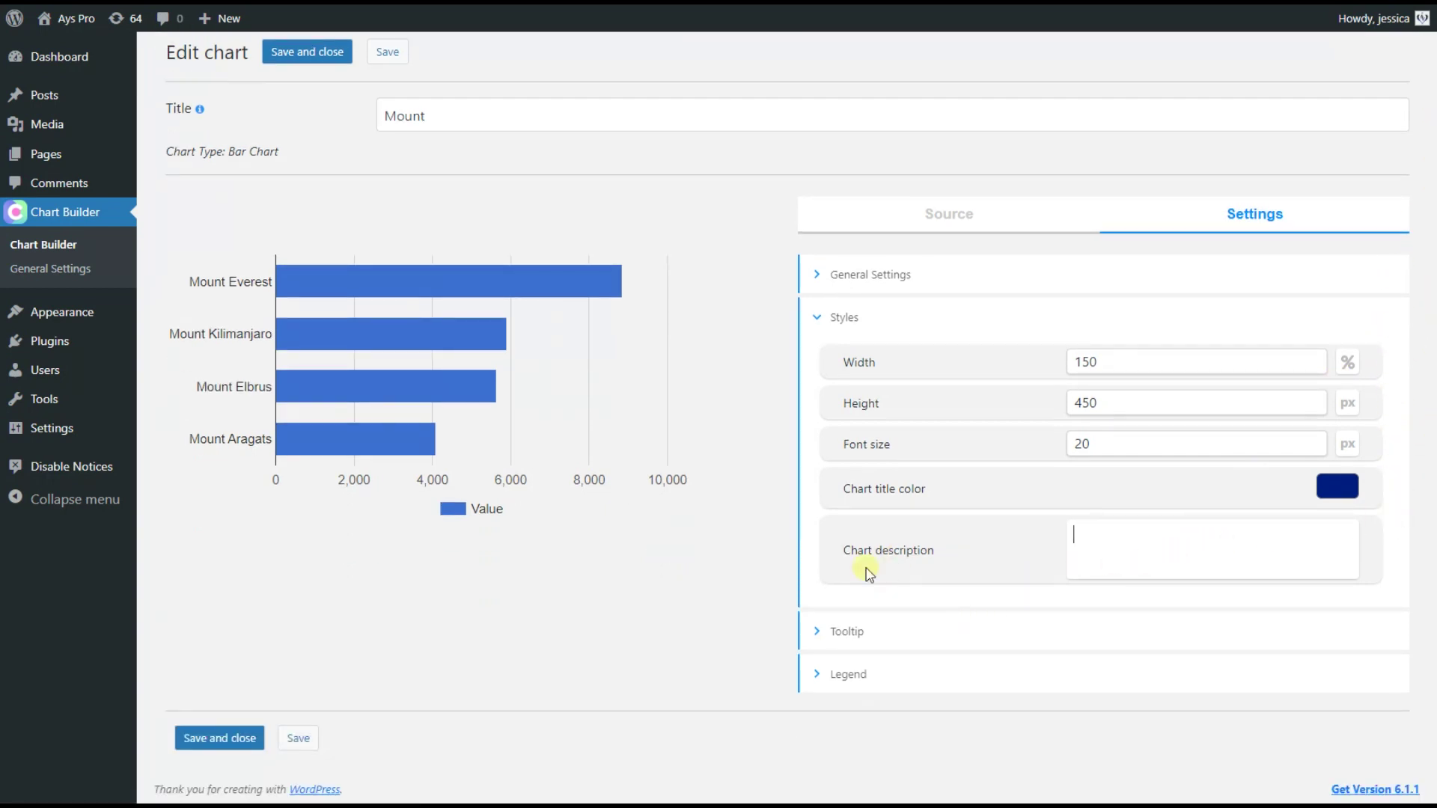
Step: Keep the tooltip trigger on While hovering and turn on Show Color Code
left_click(850, 632)
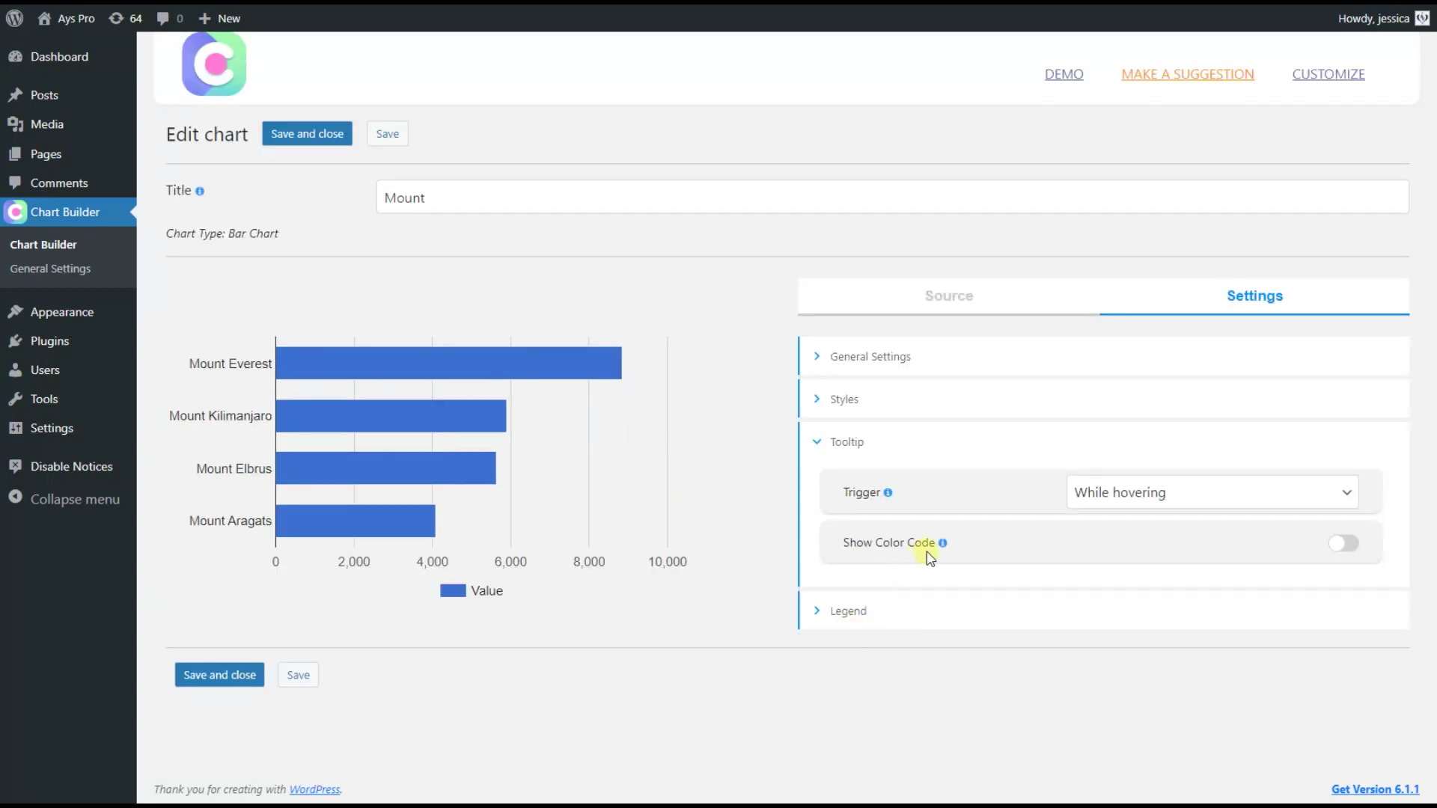
left_click(1208, 497)
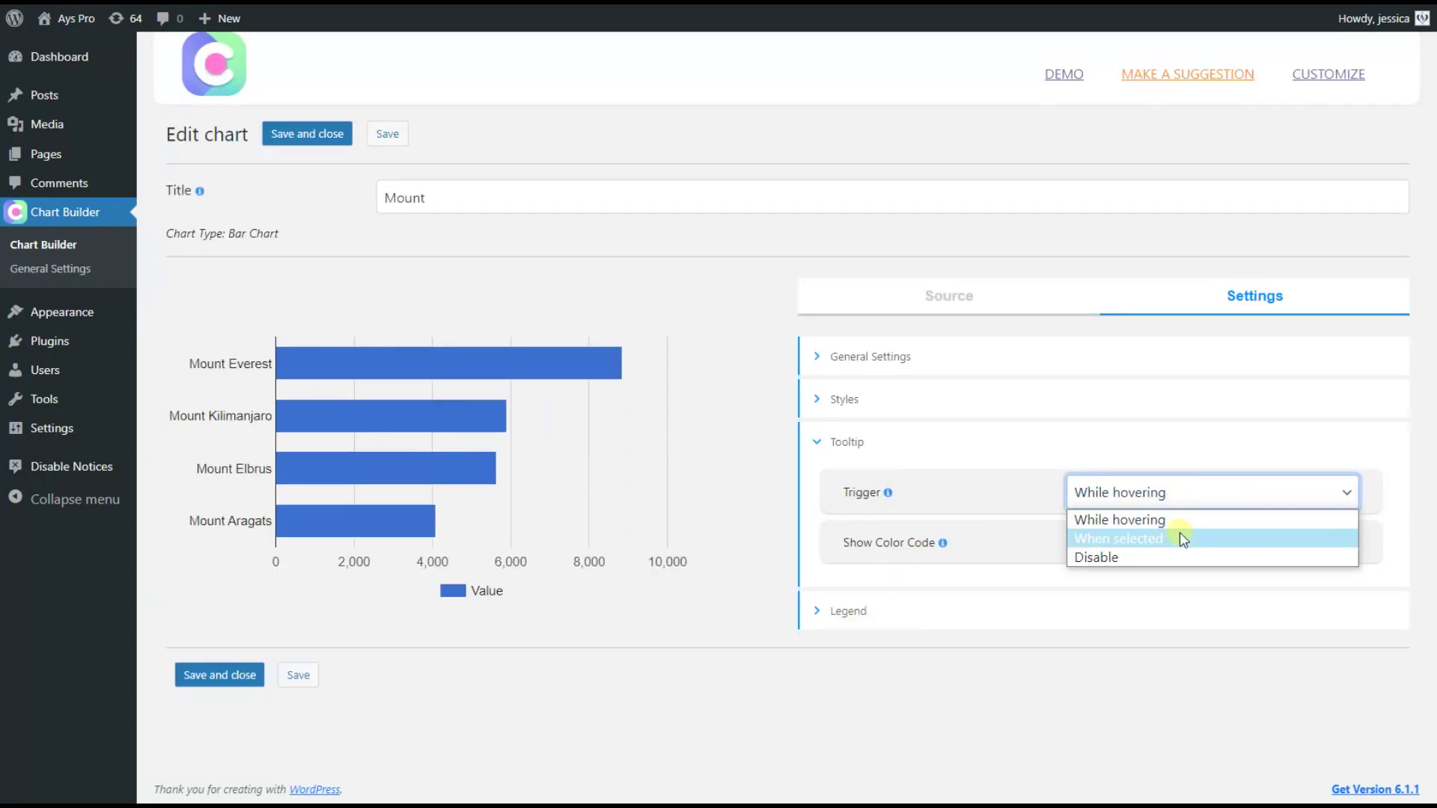
mouse_move(890, 494)
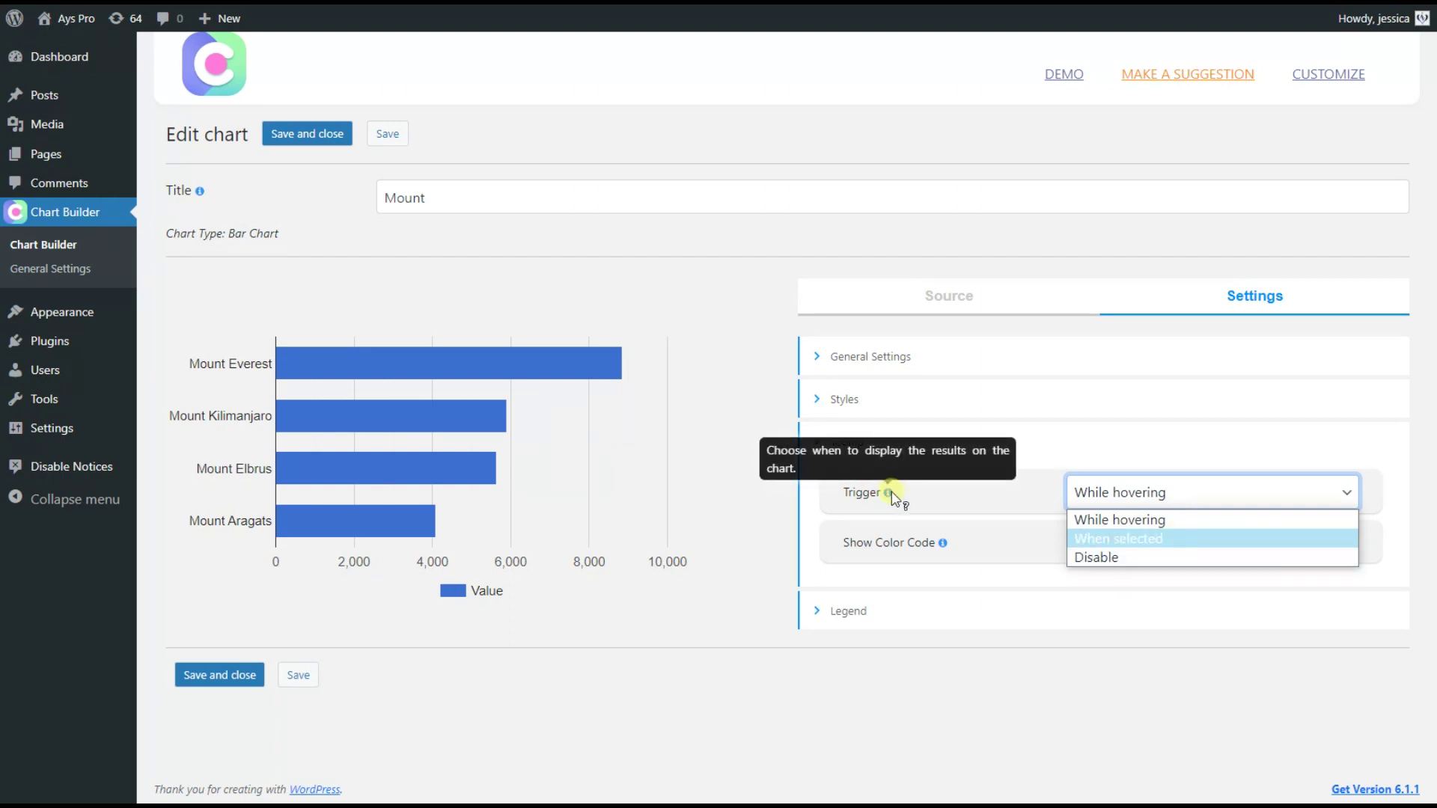
left_click(1122, 521)
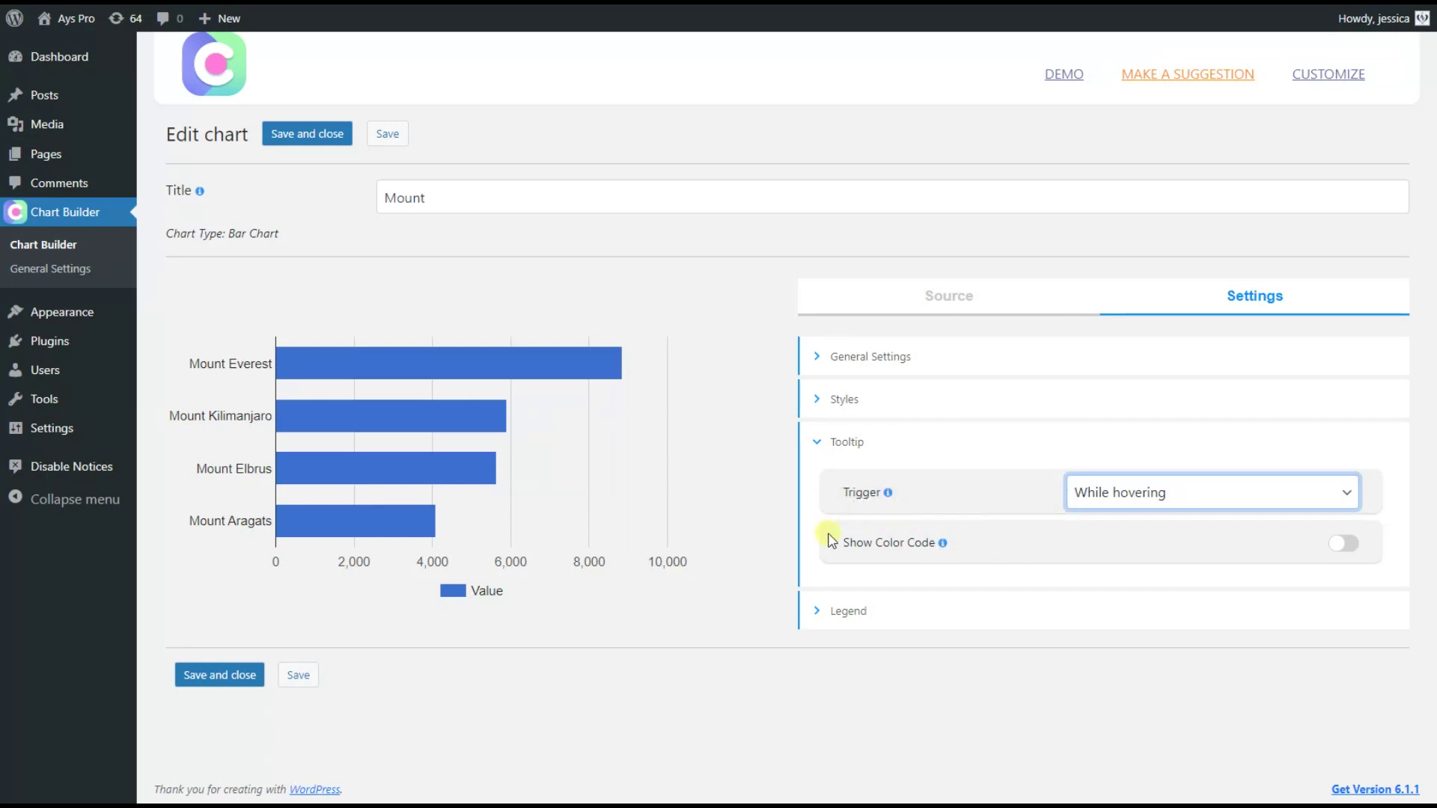
mouse_move(942, 547)
left_click(1343, 546)
mouse_move(944, 547)
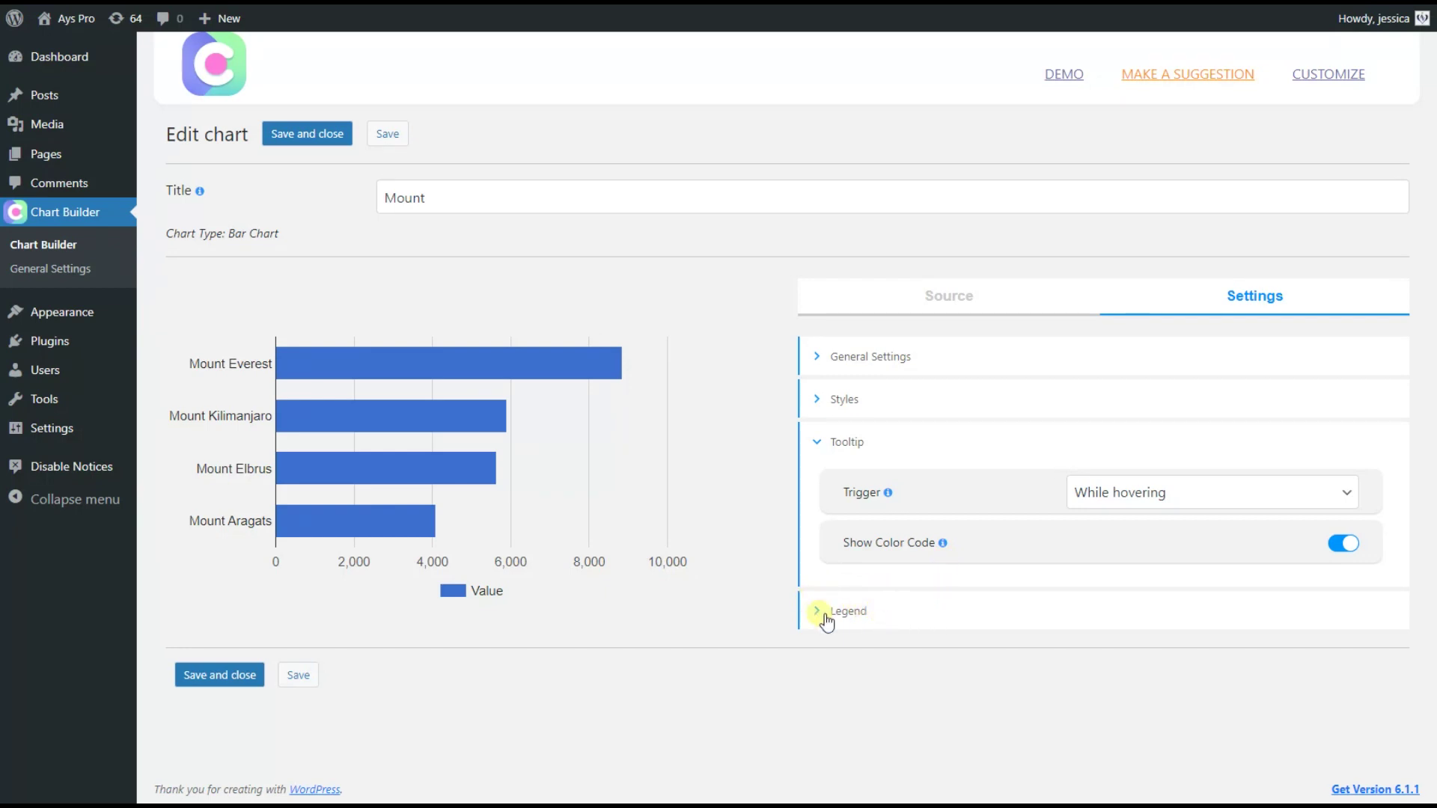
Step: Set the legend position to Omit the legend
left_click(848, 609)
mouse_move(894, 538)
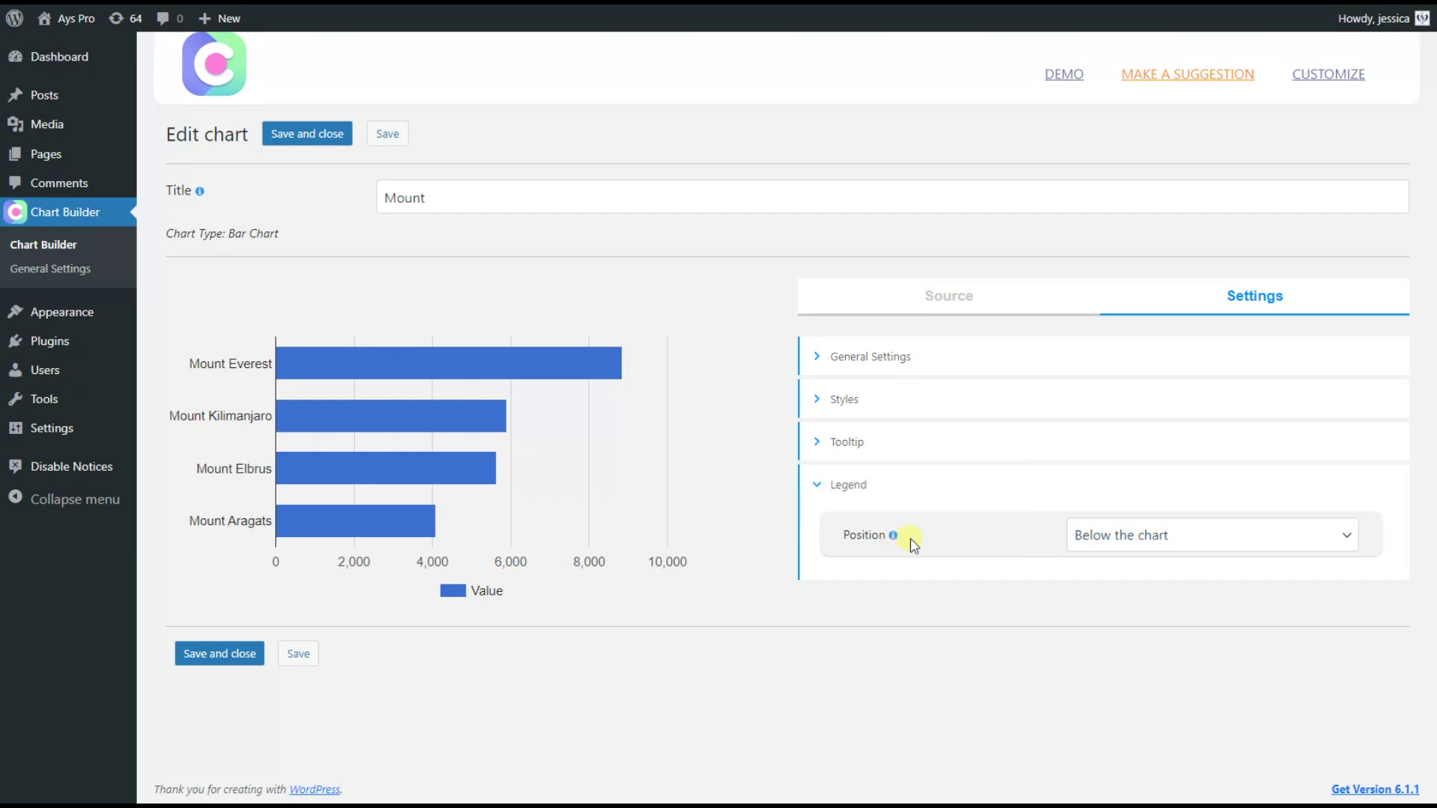
left_click(1116, 540)
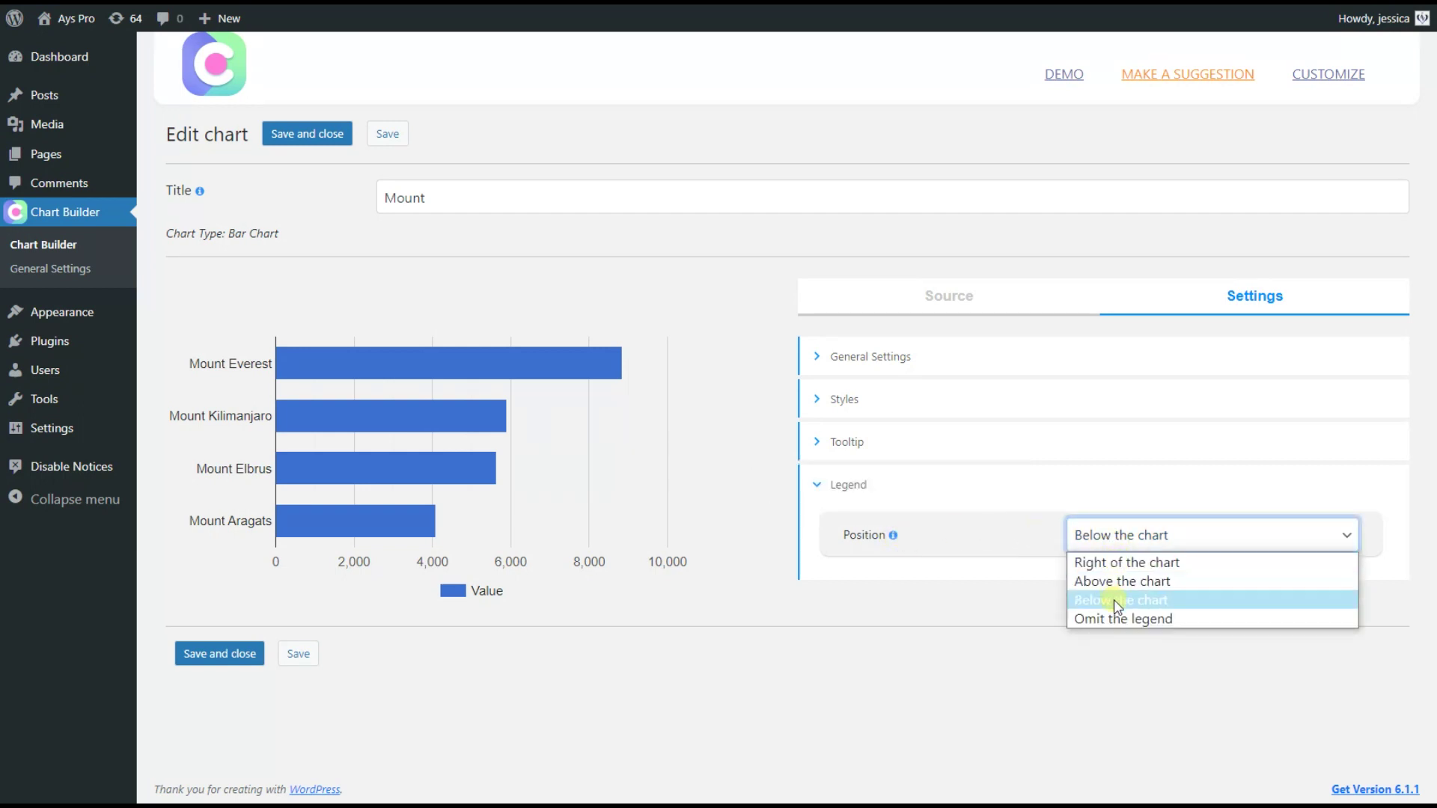
left_click(1119, 619)
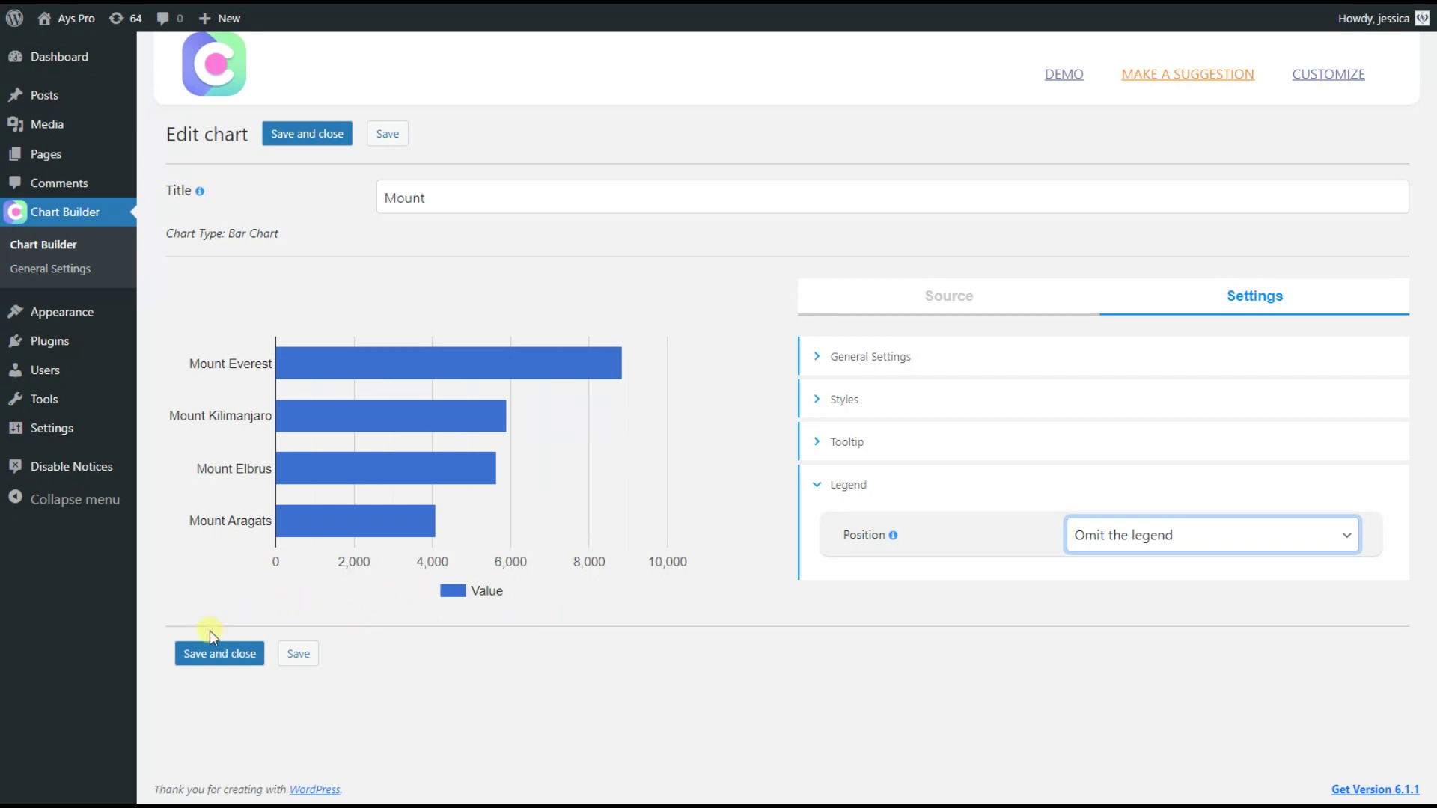
Step: Save the Mount chart, copy its shortcode, and paste it into a new post titled Mount
left_click(226, 653)
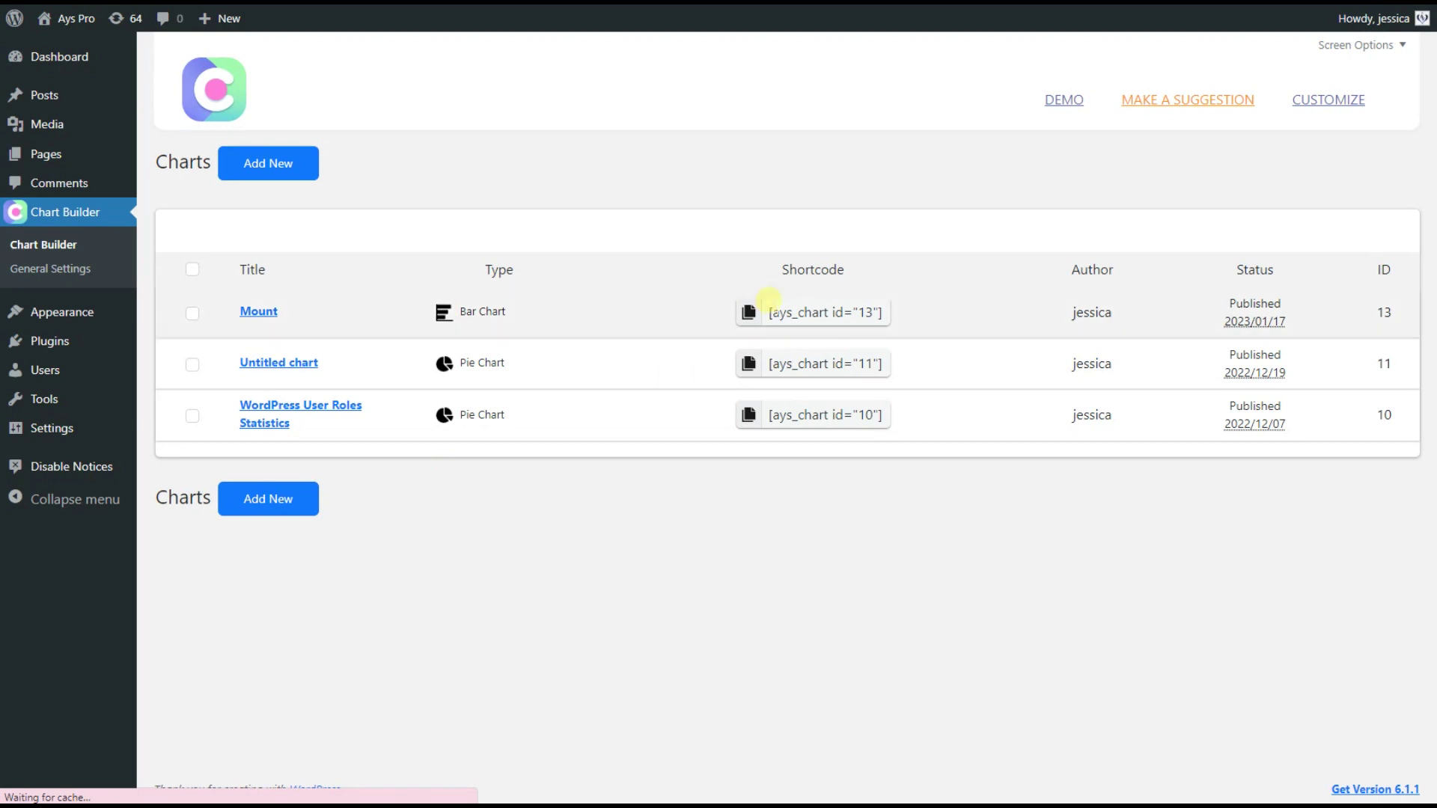
left_click_drag(768, 311, 887, 308)
key("ctrl+c")
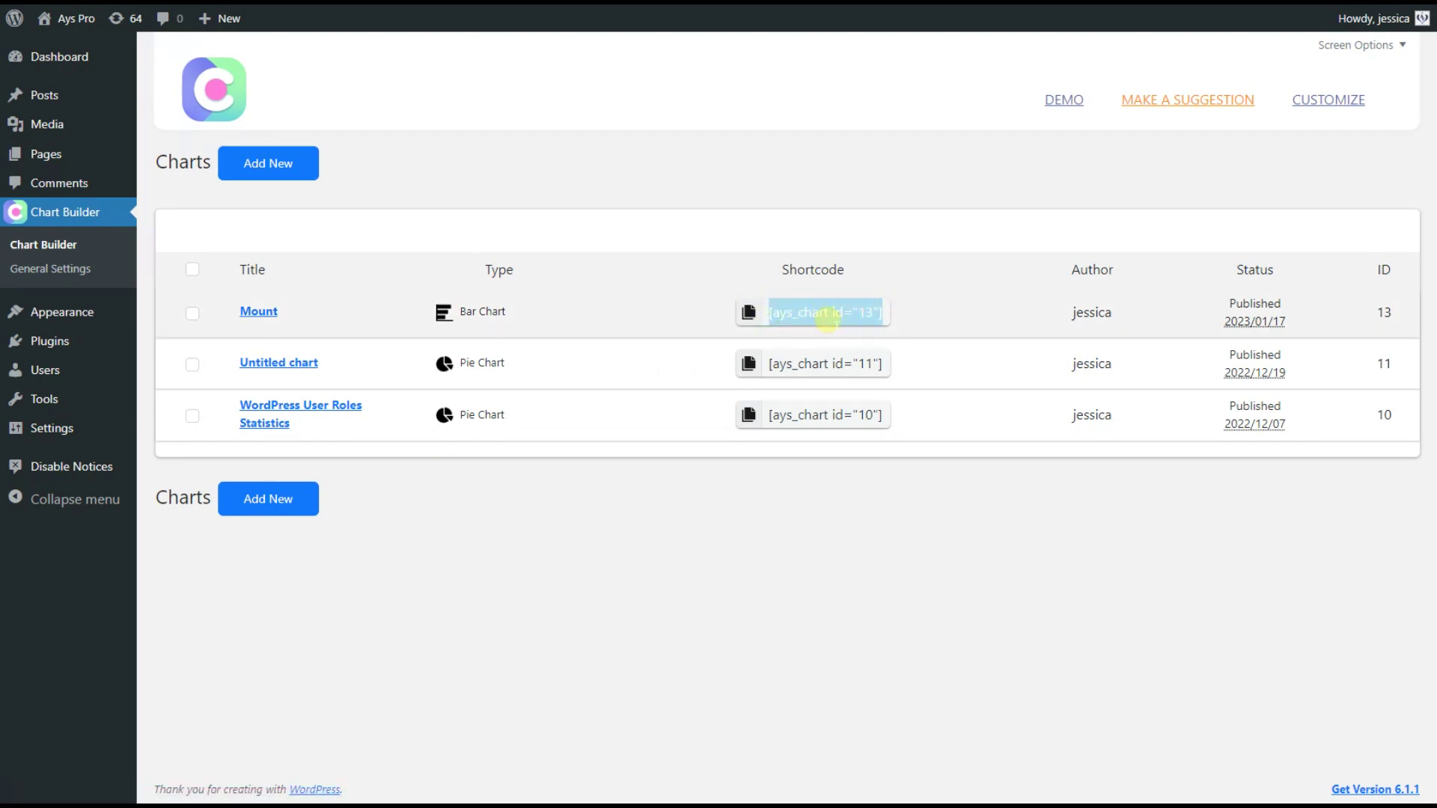
mouse_move(90, 93)
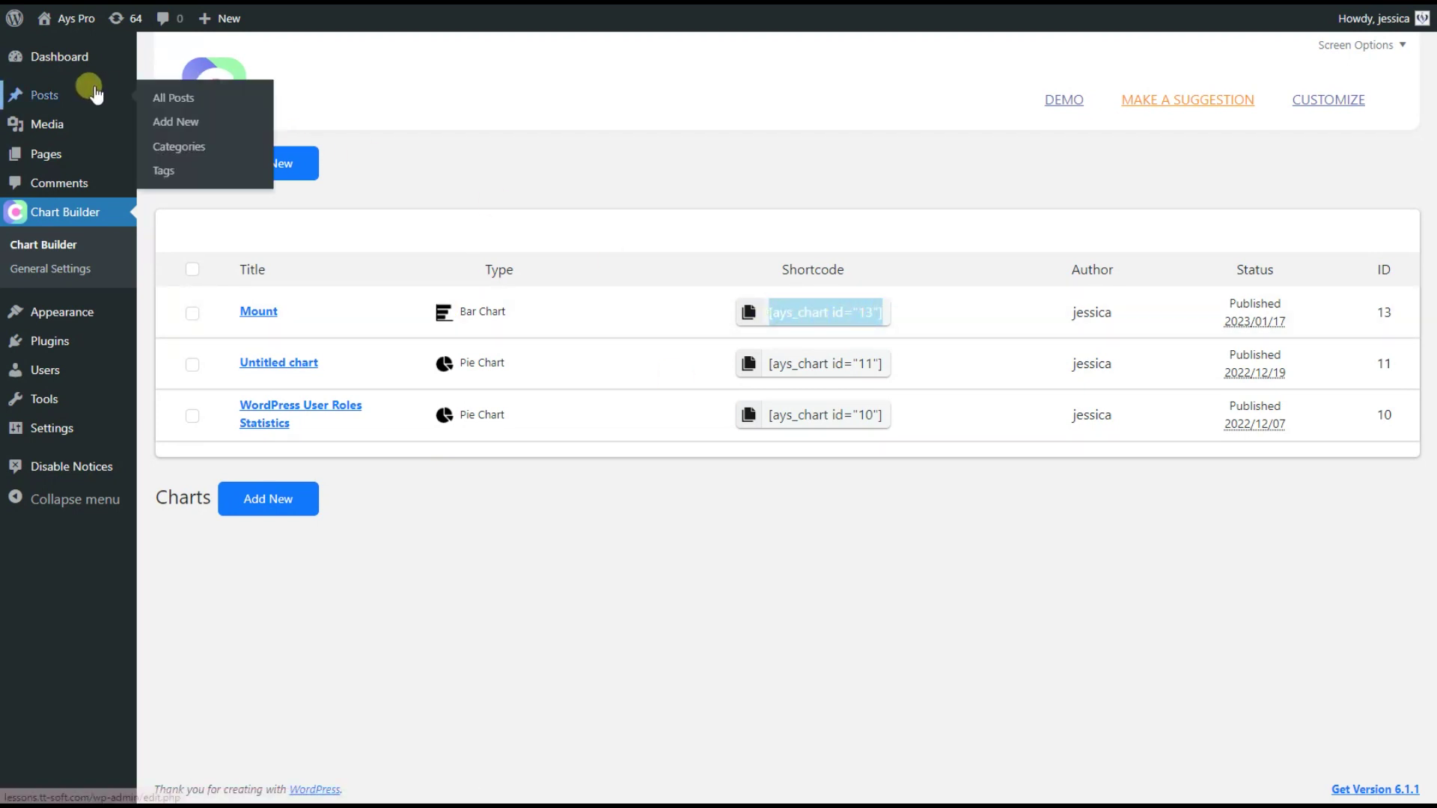
left_click(183, 120)
type("Mount")
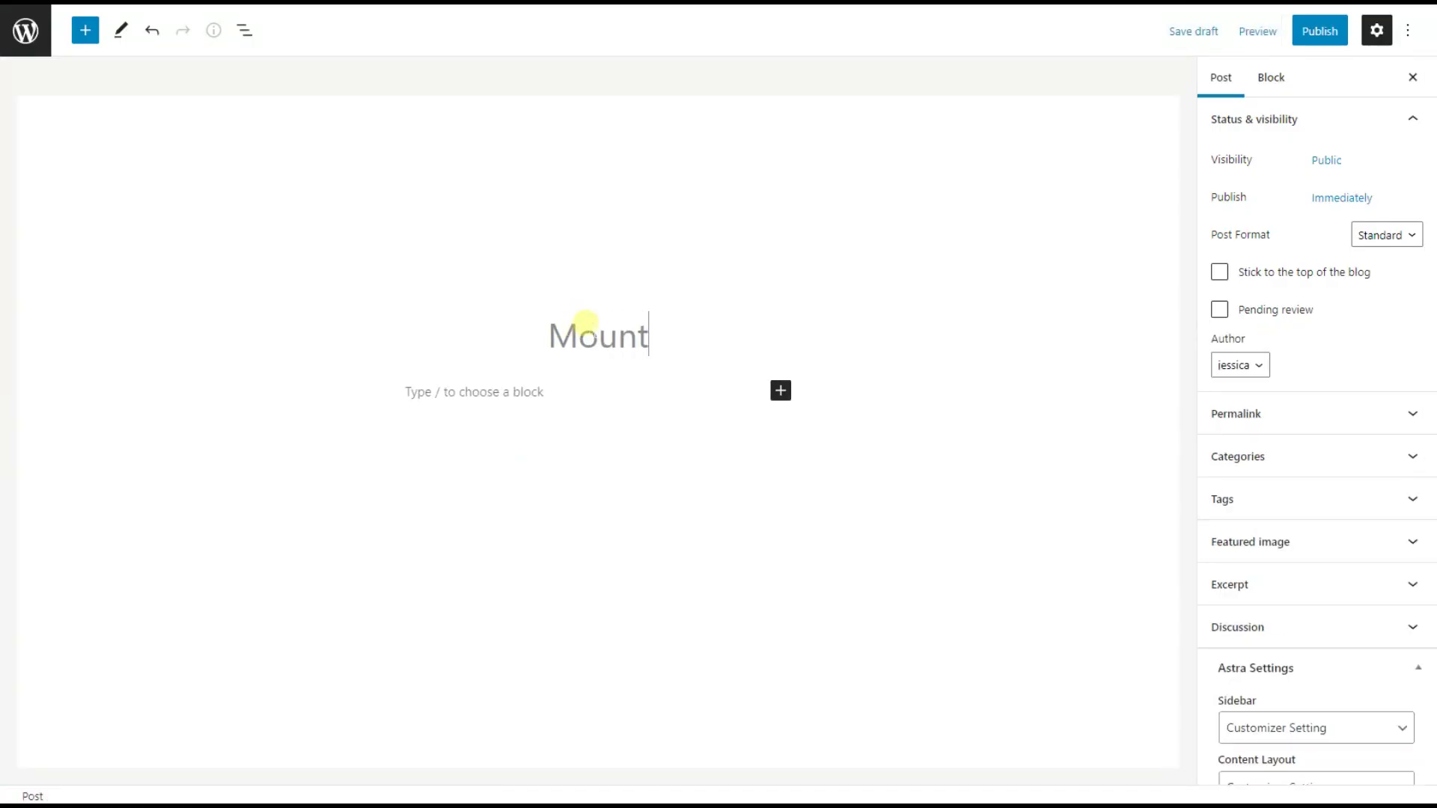
left_click(552, 391)
key("ctrl+v")
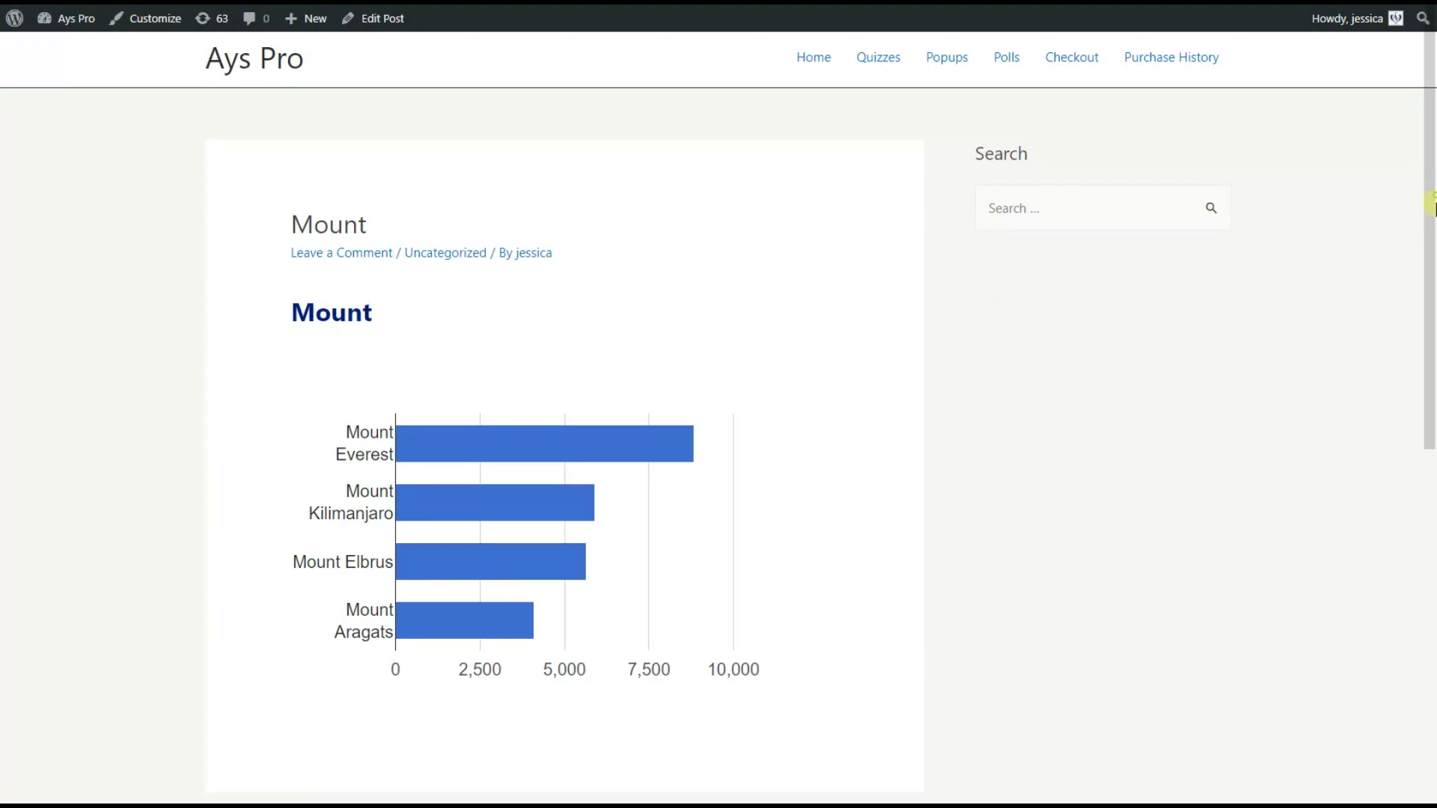
Step: Check the Mount post's bar tooltips, then view the post in DevTools' 672×852 responsive layout
scroll(1431, 217, "down", 2)
mouse_move(590, 310)
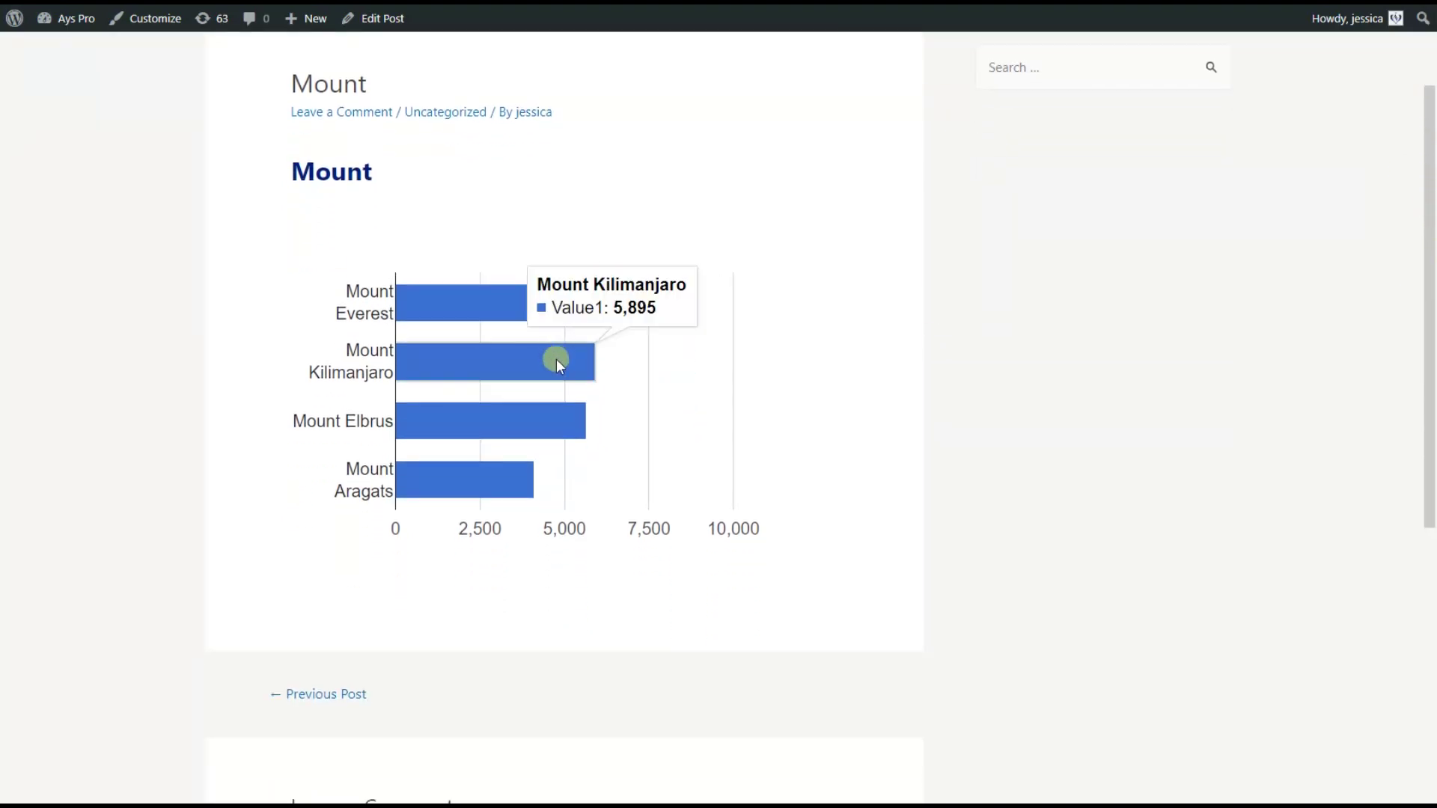
right_click(892, 199)
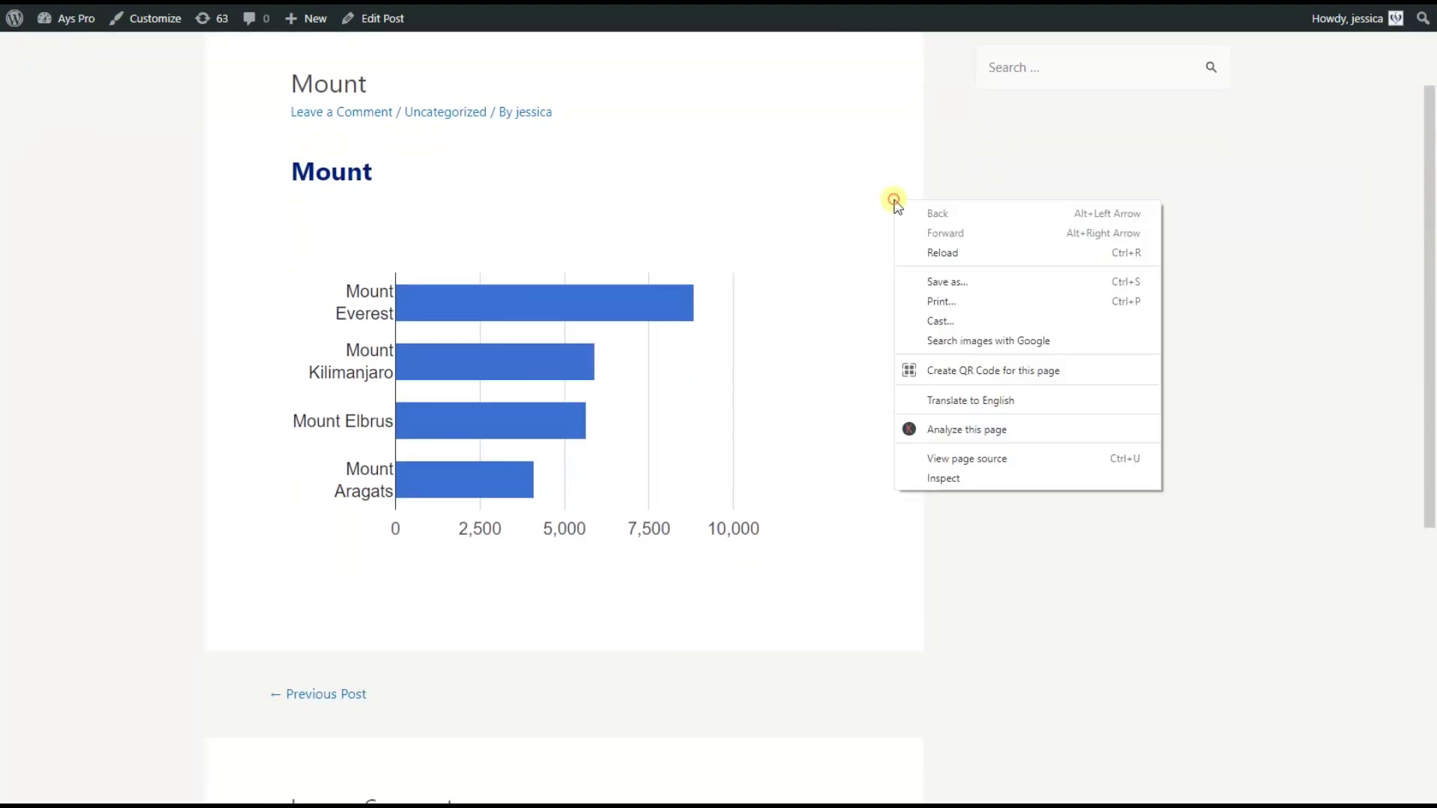
left_click(927, 476)
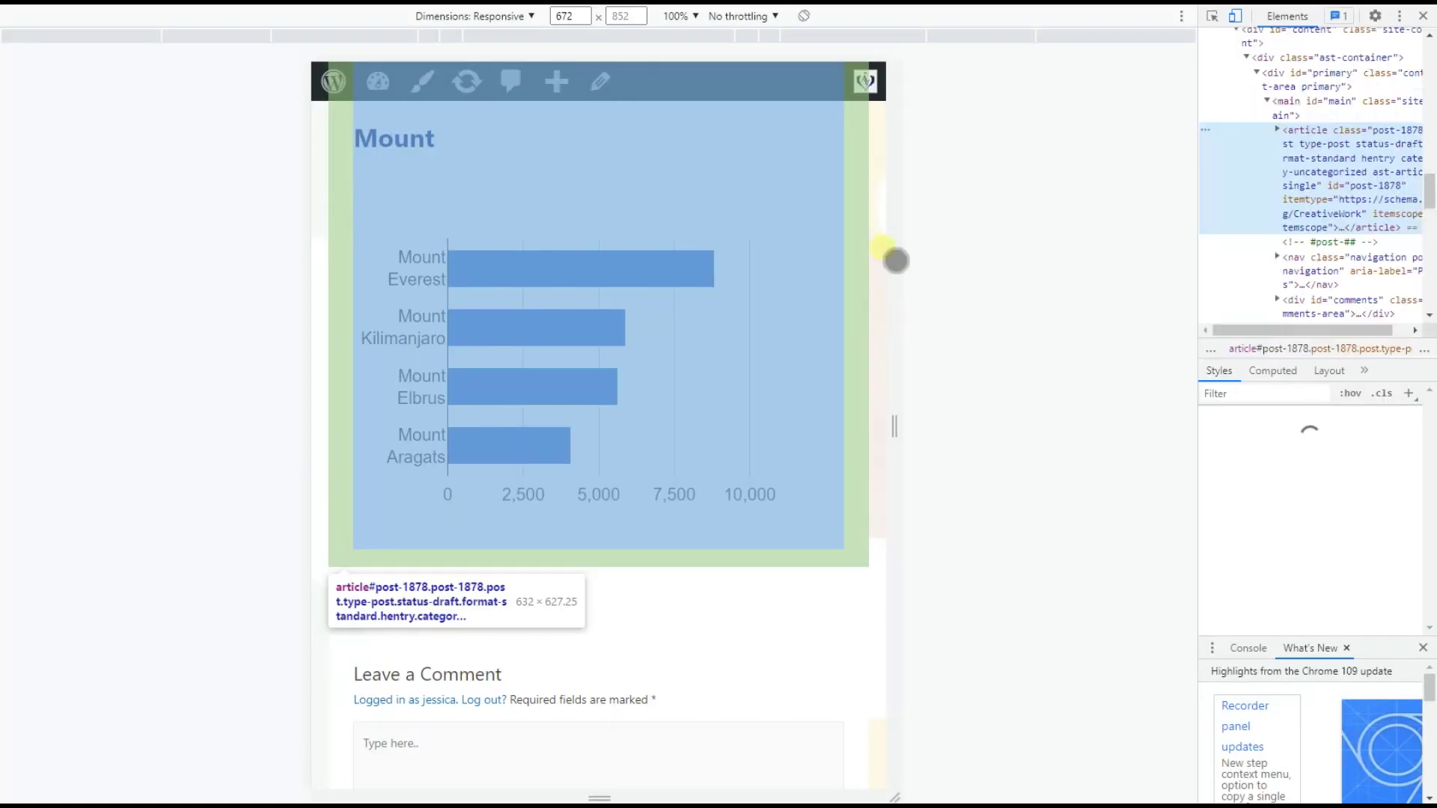
scroll(872, 231, "up", 1)
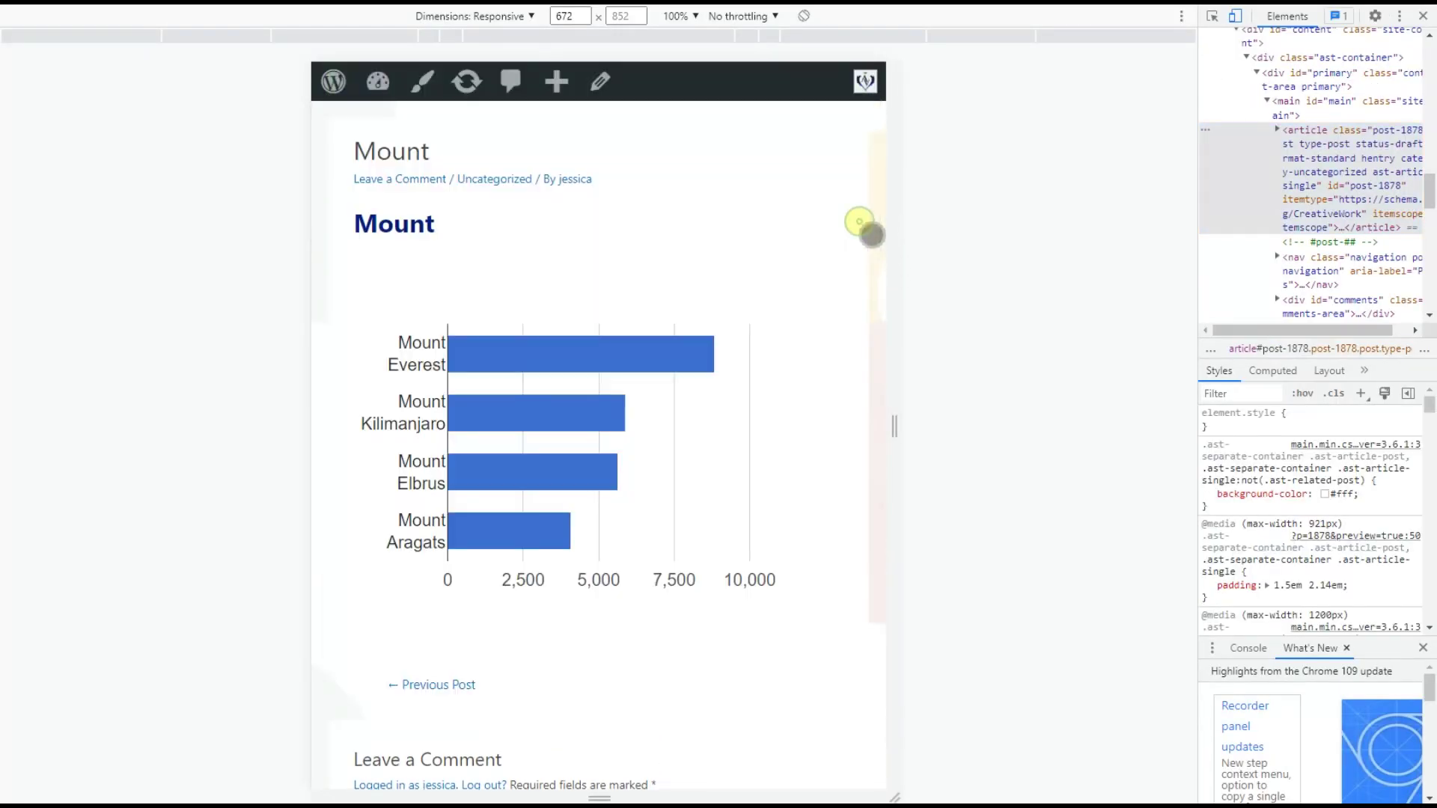
scroll(873, 235, "down", 1)
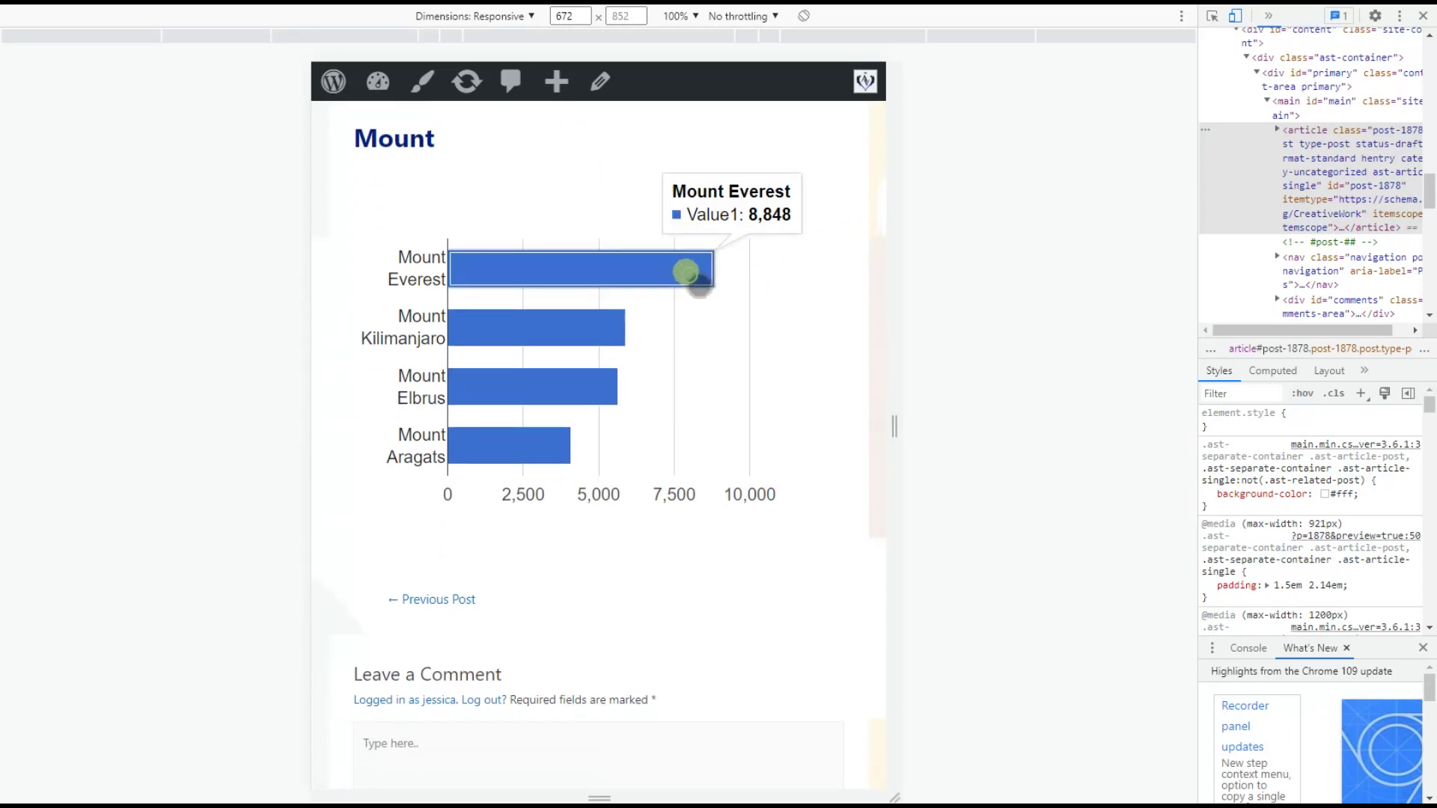